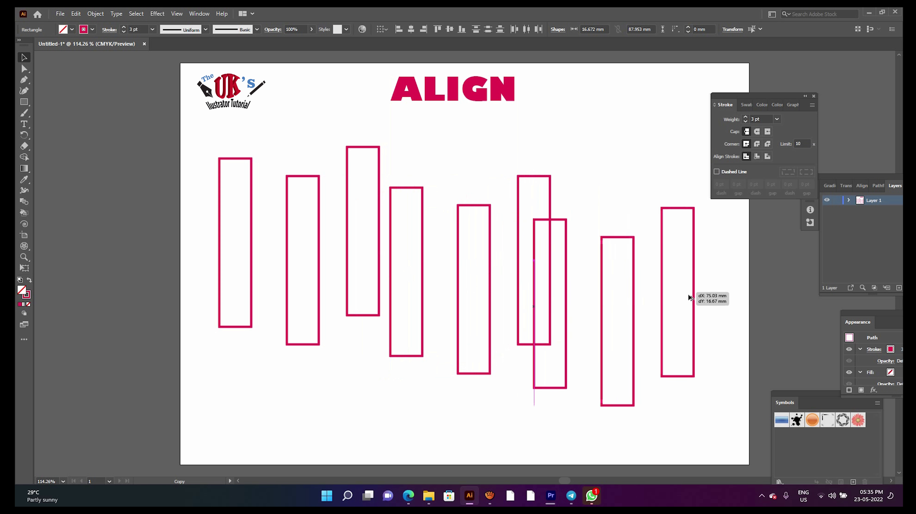
Step: Add the number 1 as black text at the lower right of the logo in the artboard's upper-left corner
drag(741, 101, 848, 124)
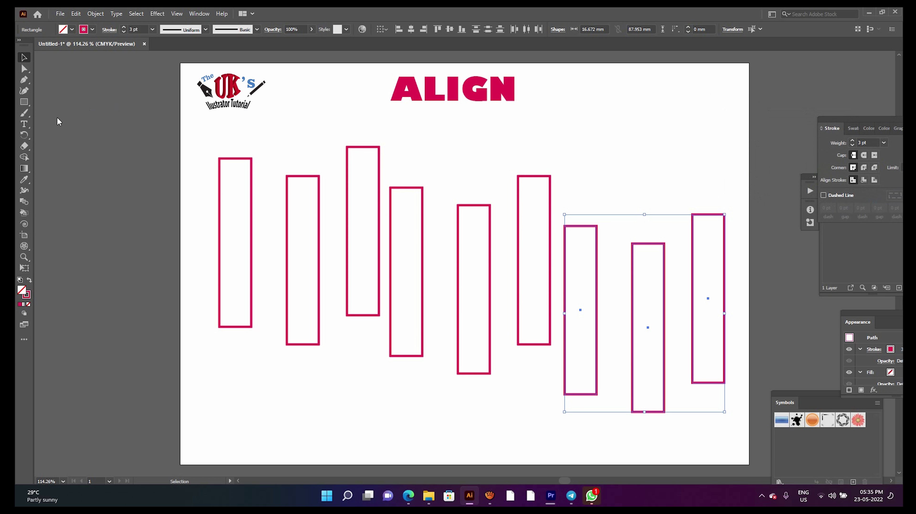
click(24, 125)
click(248, 90)
key(BackSpace)
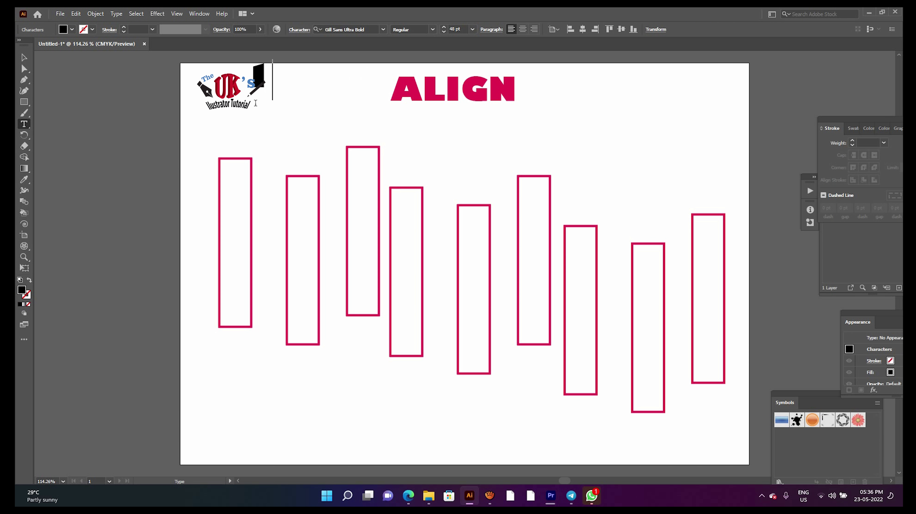
key(Escape)
click(105, 95)
Step: Distribute all nine vertical rectangles evenly across the artboard with Horizontal Distribute Right
drag(203, 140, 740, 297)
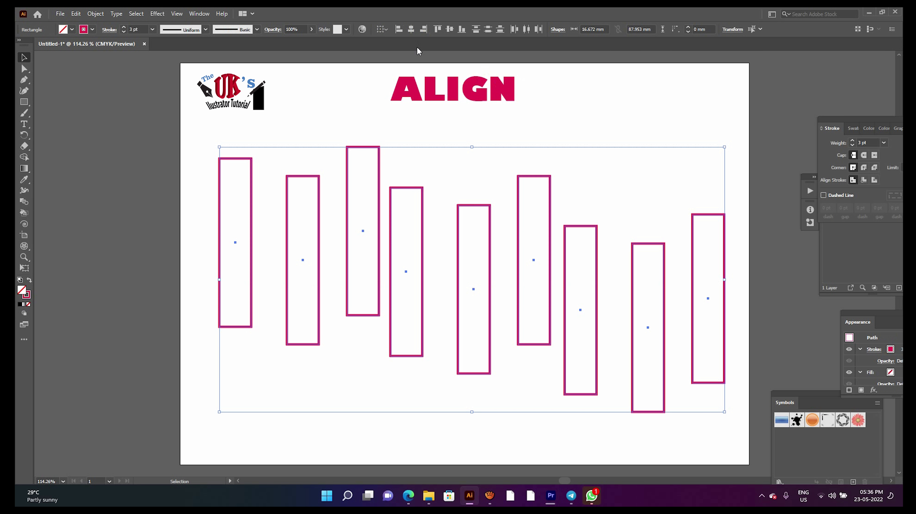
click(539, 29)
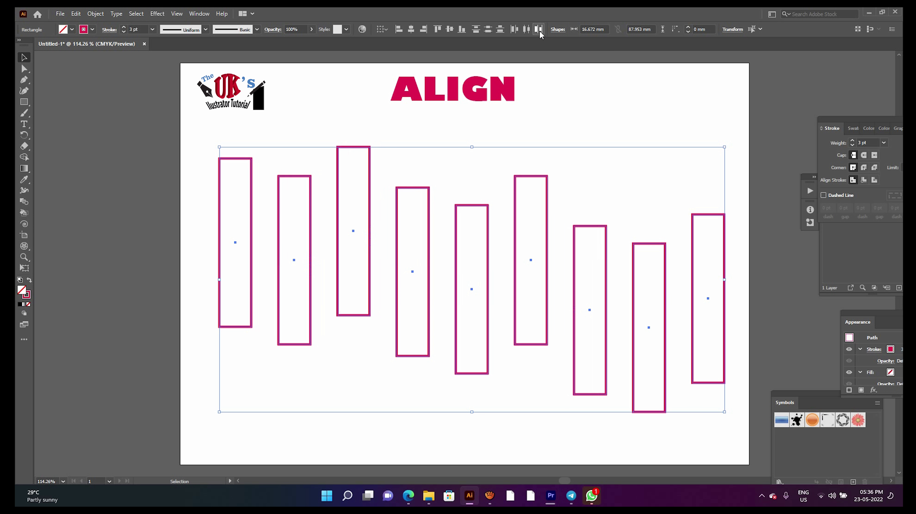
click(637, 106)
Step: Scatter the second and the fourth through eighth vertical rectangles to uneven spacings and heights, leaving the outermost two in place
drag(314, 233, 297, 245)
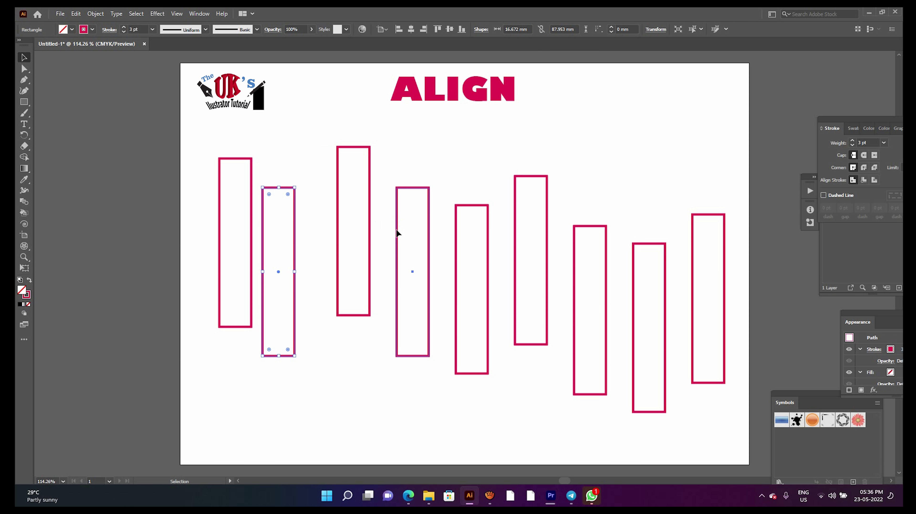
drag(397, 233, 381, 256)
drag(488, 260, 451, 241)
drag(547, 221, 496, 292)
drag(575, 289, 524, 302)
drag(630, 285, 579, 321)
click(468, 181)
Step: Space the scattered row of nine rectangles evenly again by distributing them horizontally by their right edges
drag(283, 179, 742, 314)
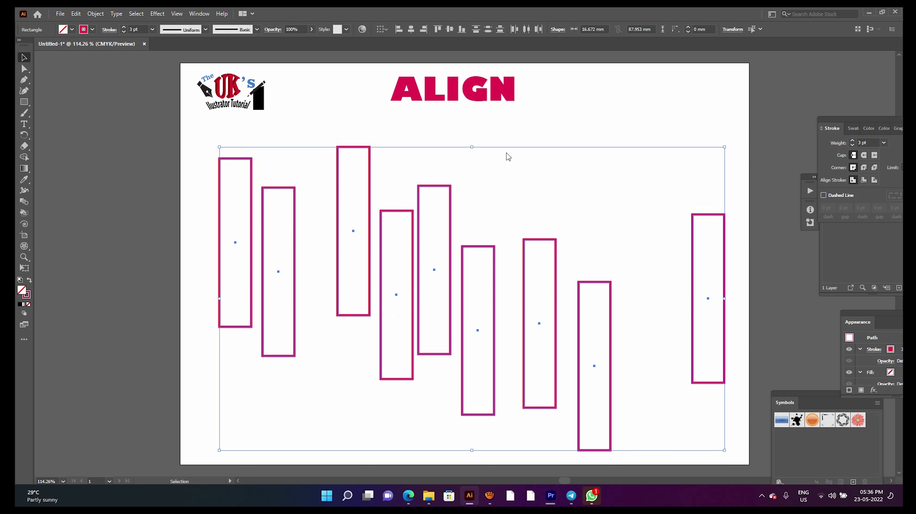
click(540, 29)
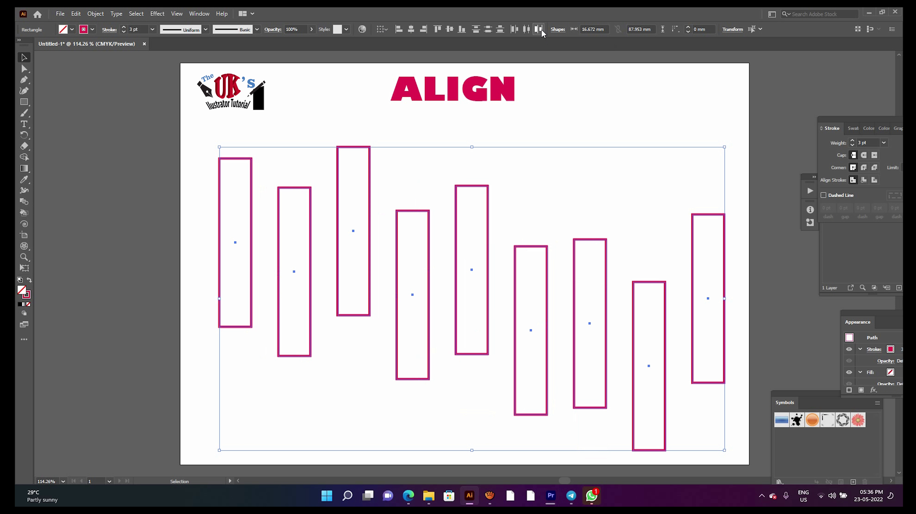
click(614, 97)
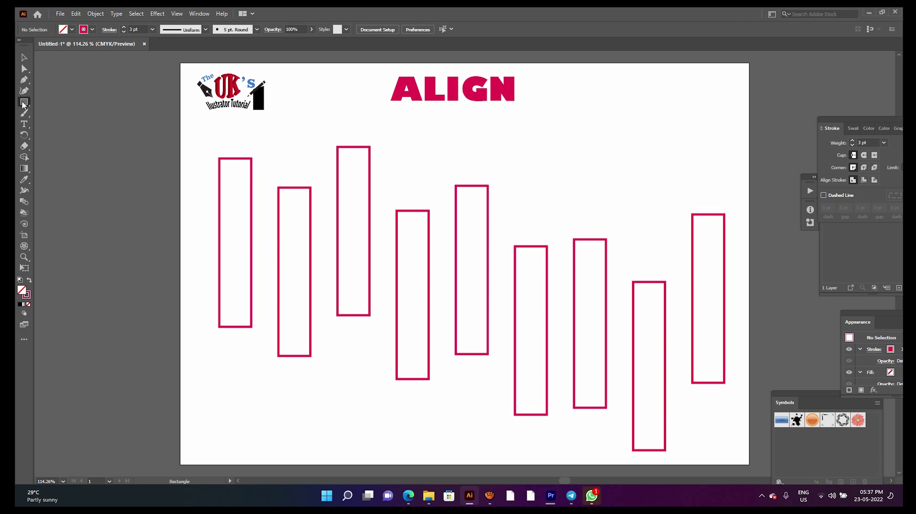
Step: Draw a small green rectangle without a stroke and place it near the artboard's upper-right corner
click(29, 280)
double_click(21, 290)
drag(653, 206, 653, 185)
click(625, 112)
click(739, 105)
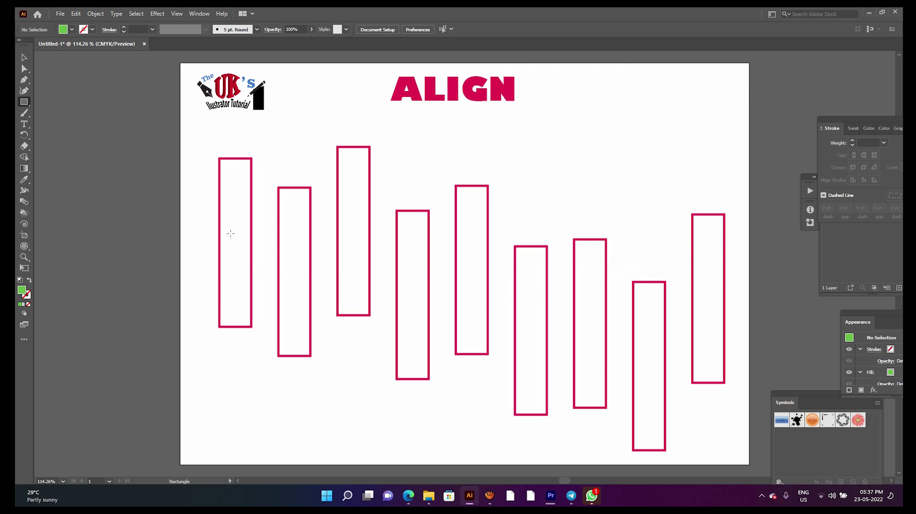
drag(251, 230, 707, 84)
Step: Align the nine vertical rectangles by their top edges and move the whole row down toward the artboard's middle
click(24, 57)
drag(204, 132, 746, 264)
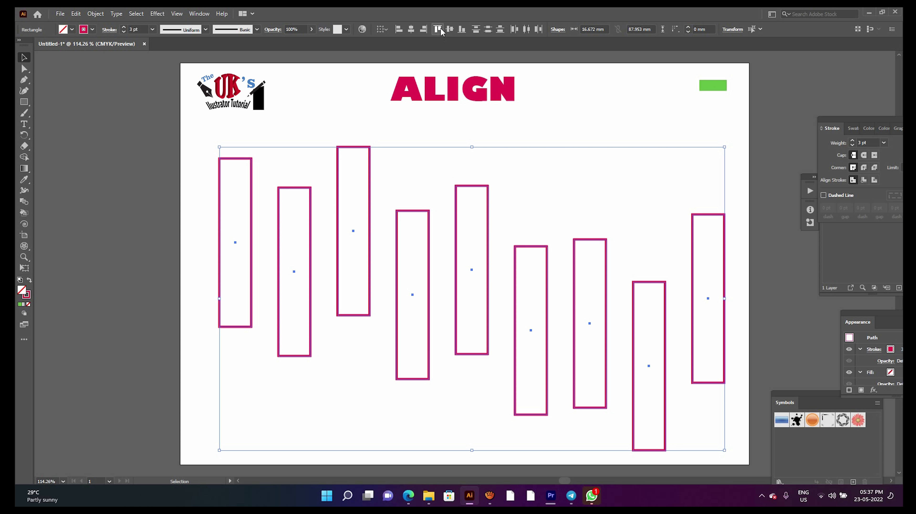
click(440, 29)
click(553, 112)
drag(209, 130, 600, 232)
drag(471, 231, 468, 265)
click(91, 415)
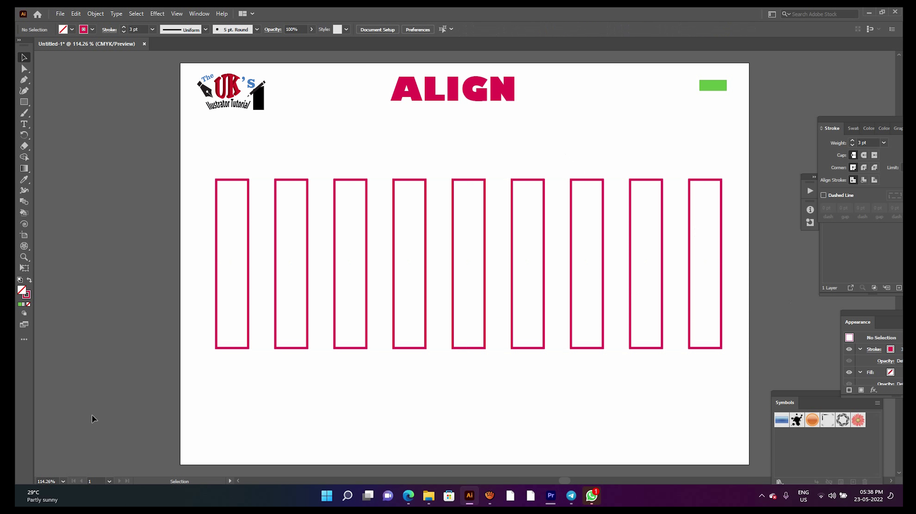
drag(204, 158, 739, 258)
click(579, 173)
drag(544, 190, 609, 75)
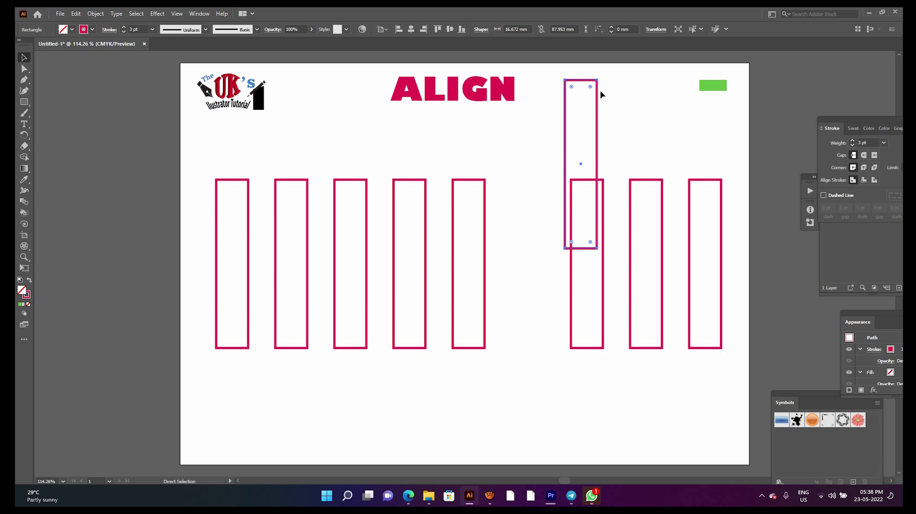
key(ctrl+z)
Step: Copy the sixth vertical rectangle above the row and rotate the copy by 90°
drag(528, 264, 576, 156)
click(24, 135)
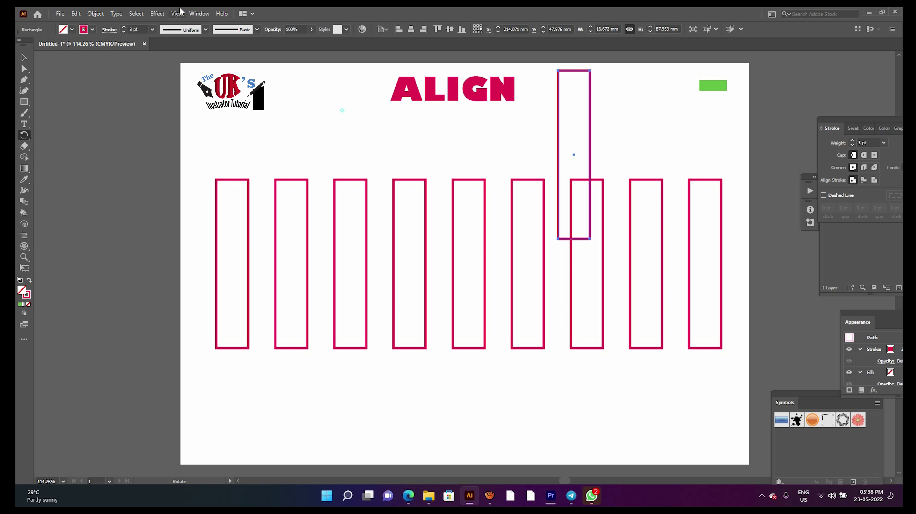
double_click(27, 136)
text(90)
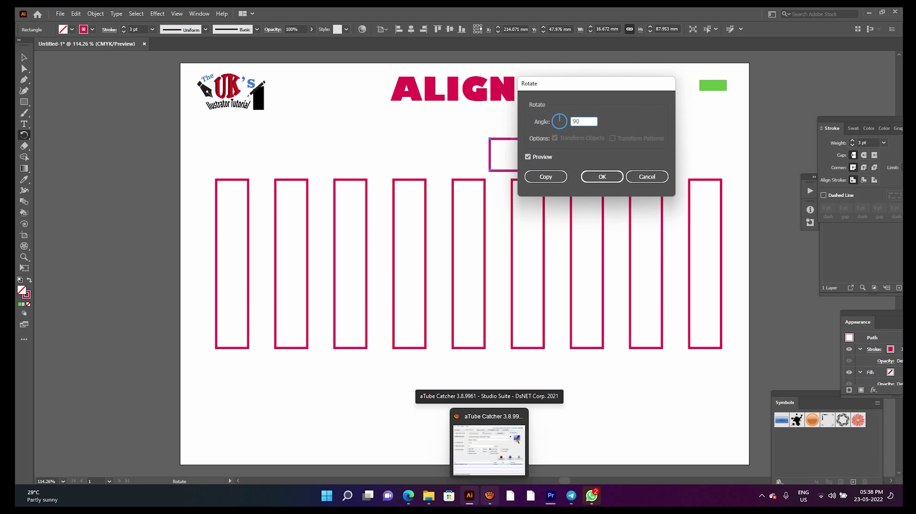
key(Return)
key(v)
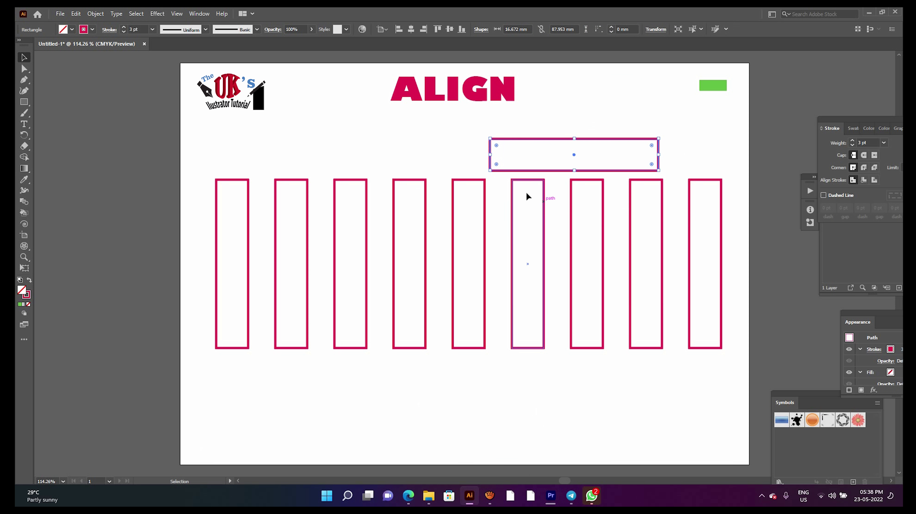
Step: Stretch the rotated rectangle across the full width of the row and place a copy of it below the vertical rectangles
drag(490, 156, 204, 155)
drag(661, 157, 728, 166)
drag(465, 154, 465, 398)
click(680, 94)
Step: Try distributing all the outlined rectangles vertically by bottom edges, centers and top edges, undoing each attempt
drag(216, 214, 319, 435)
drag(198, 131, 716, 433)
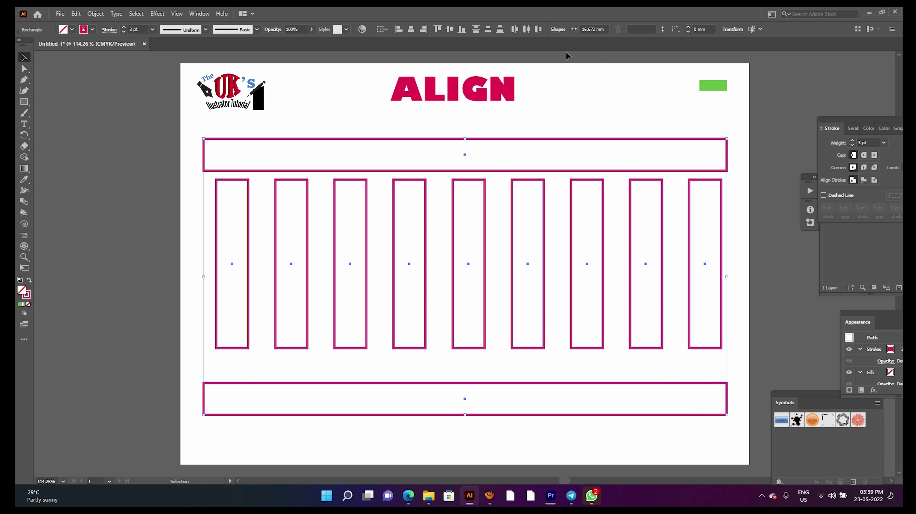
click(499, 30)
key(ctrl+z)
click(489, 30)
key(ctrl+z)
click(476, 30)
key(ctrl+z)
click(519, 176)
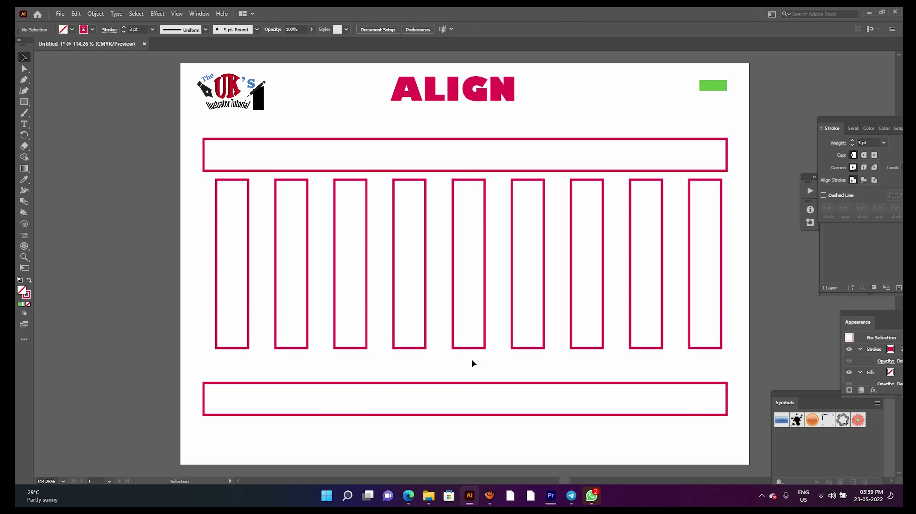
Step: Try Vertical Distribute Center once more on the two horizontal bars and all nine vertical rectangles, then undo it
drag(230, 133, 703, 430)
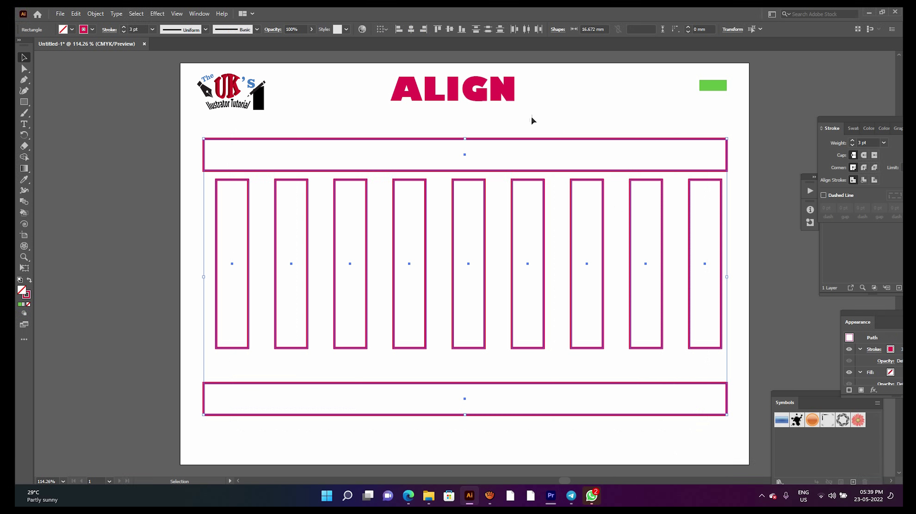
click(489, 30)
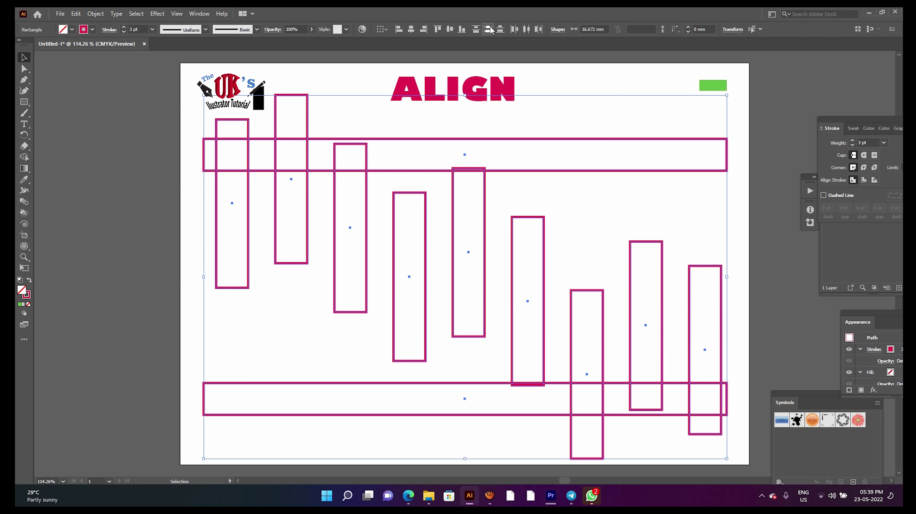
key(ctrl+z)
click(630, 83)
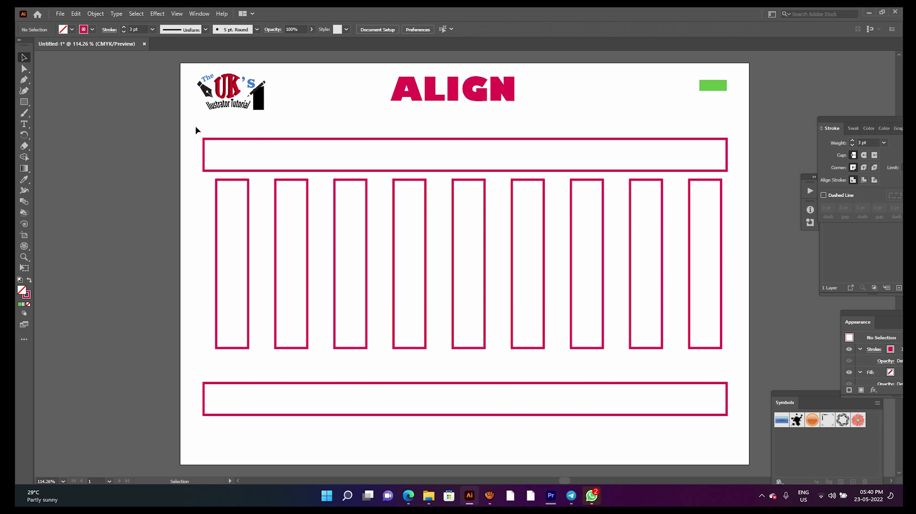
Step: Distribute the first vertical rectangle and both horizontal bars by vertical centers, after trying and undoing Vertical Distribute Bottom
drag(201, 238, 253, 429)
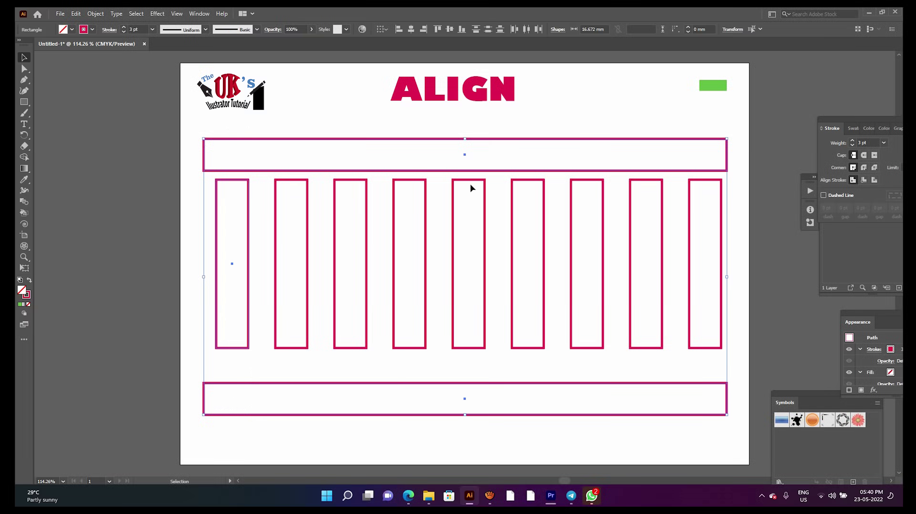
click(500, 30)
key(ctrl+z)
click(488, 30)
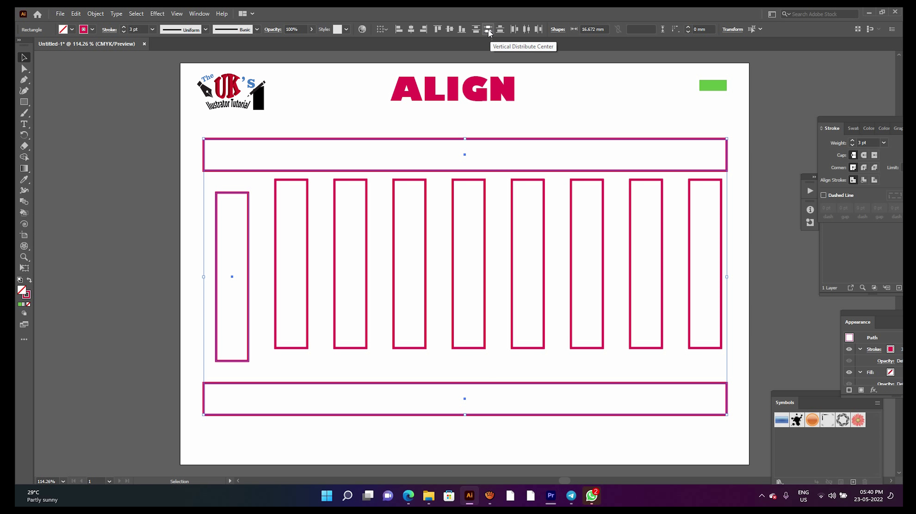
click(442, 371)
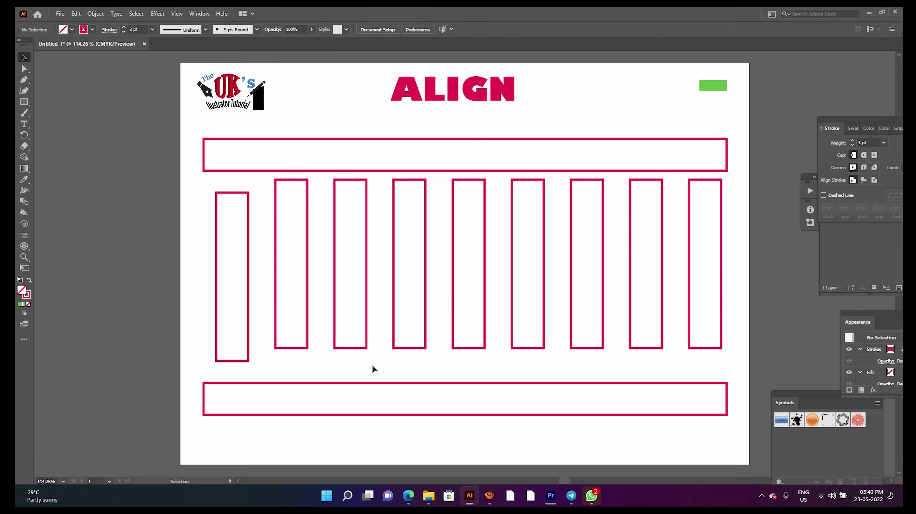
Step: Move the first vertical rectangle up level with the row and slightly right, and move the lower horizontal bar further down
drag(247, 194, 258, 180)
drag(342, 384, 345, 405)
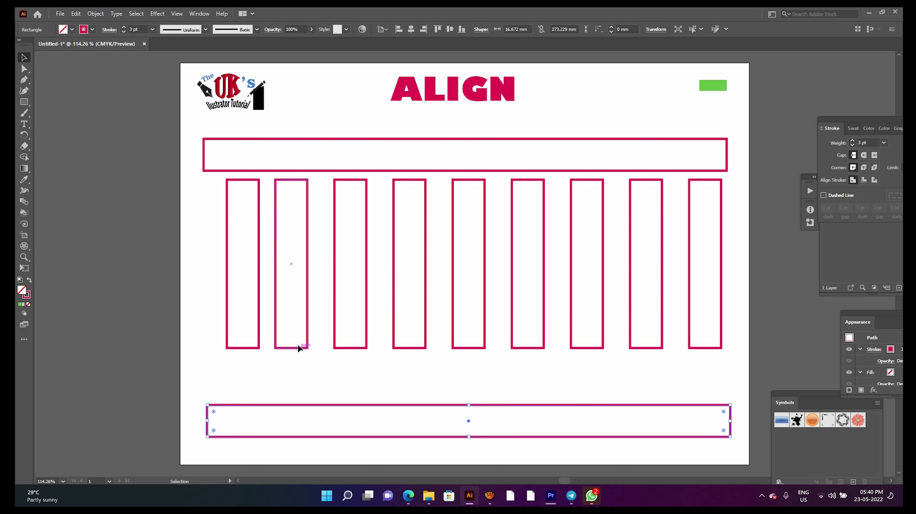
click(306, 348)
Step: Try distributing the full set of bars vertically by centers and by top edges with the lowered bottom bar, undoing both
drag(229, 191, 731, 454)
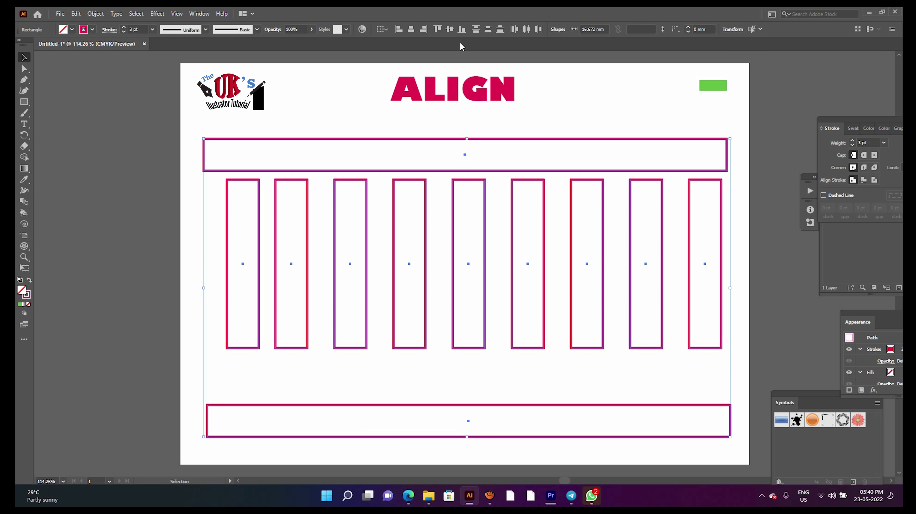
click(488, 29)
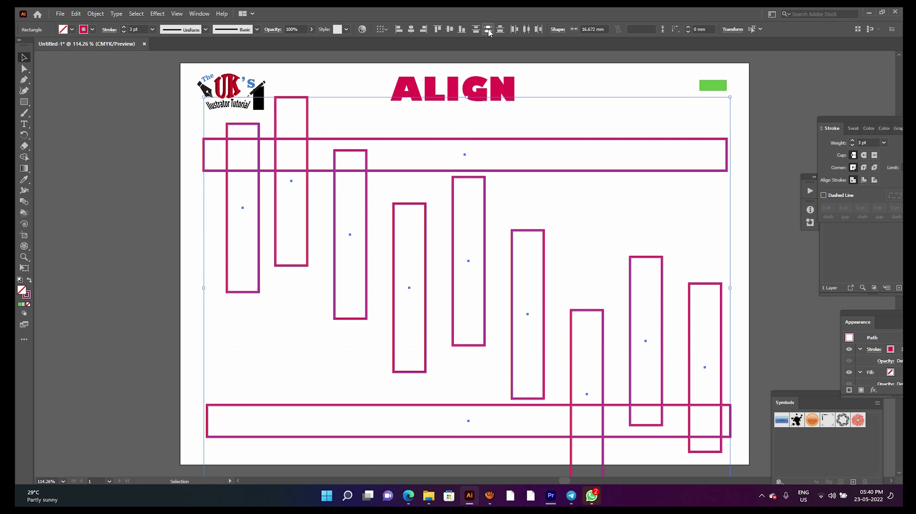
key(ctrl+z)
click(476, 30)
key(ctrl+z)
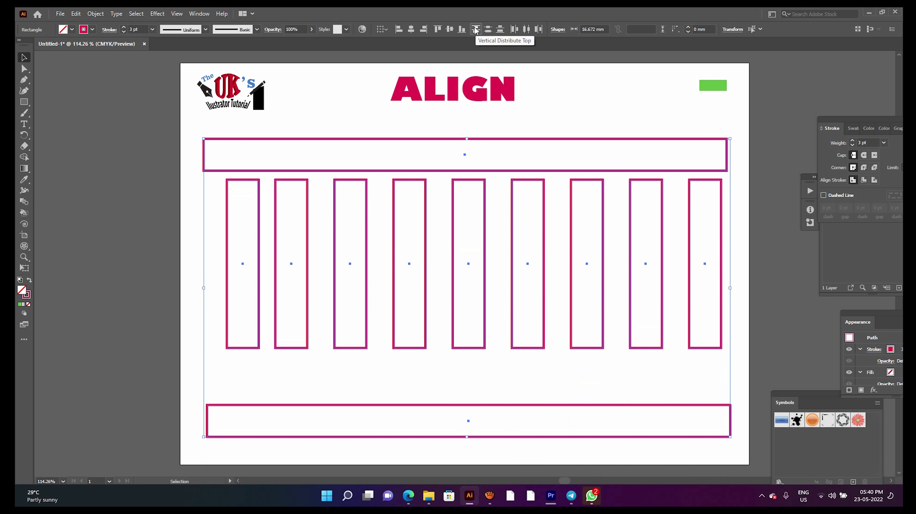
Step: Center the first vertical rectangle between the horizontal bars with Vertical Distribute Center, and make the green rectangle taller and shift it left
click(346, 101)
click(216, 139)
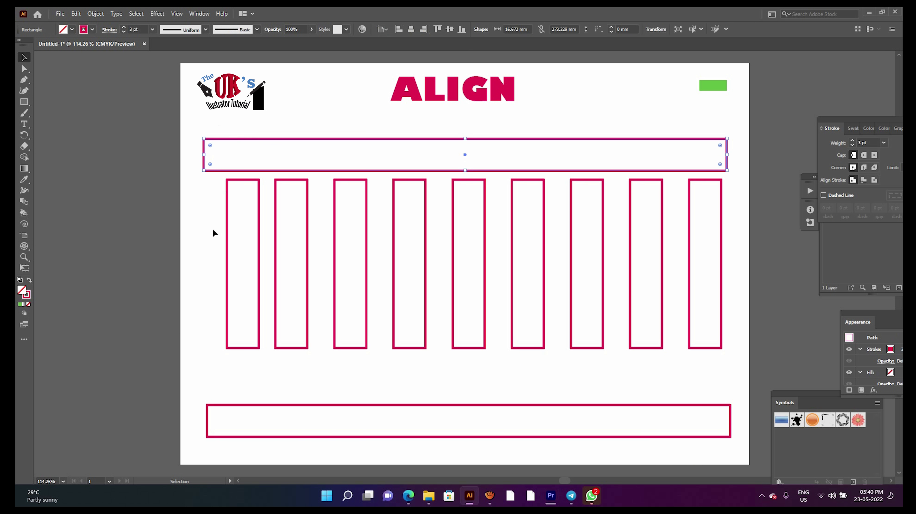
shift+click(227, 300)
shift+click(208, 406)
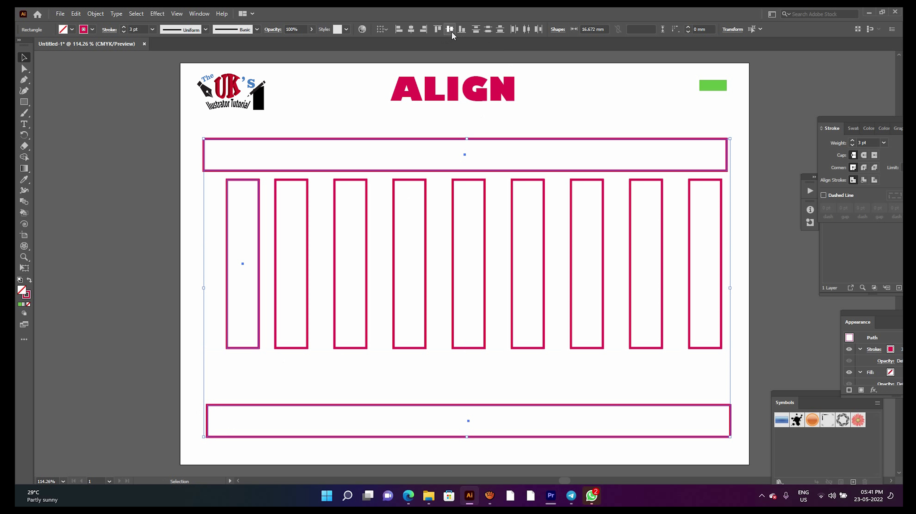
click(488, 29)
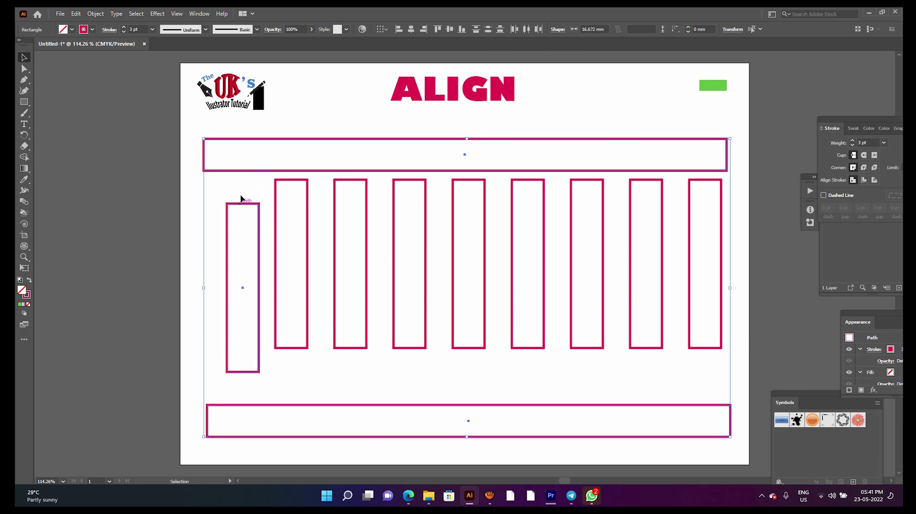
drag(714, 87, 679, 95)
Step: Center the second and third vertical rectangles between the horizontal bars by distributing each one vertically with both bars
drag(275, 126, 311, 434)
click(476, 30)
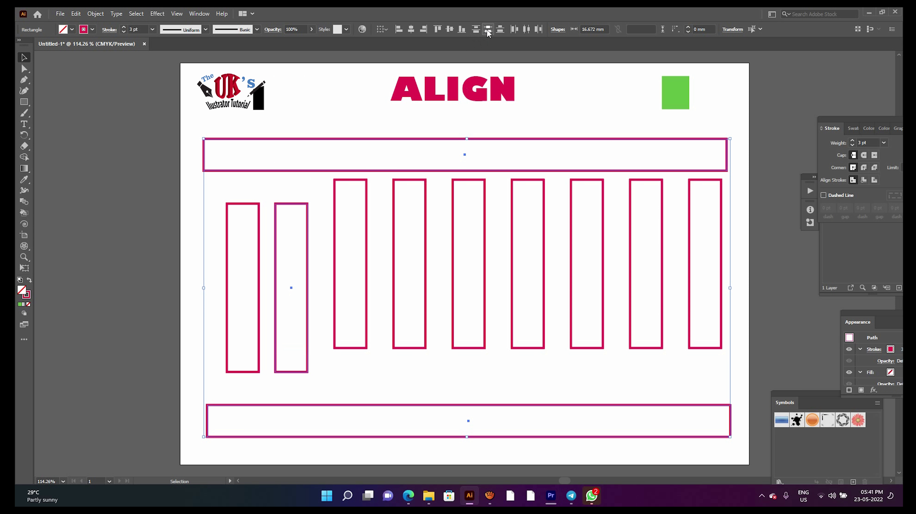
drag(335, 120, 375, 428)
click(487, 30)
Step: Try distributing the remaining six vertical rectangles with both horizontal bars by vertical centers at once, then undo it
drag(402, 125, 710, 446)
click(488, 30)
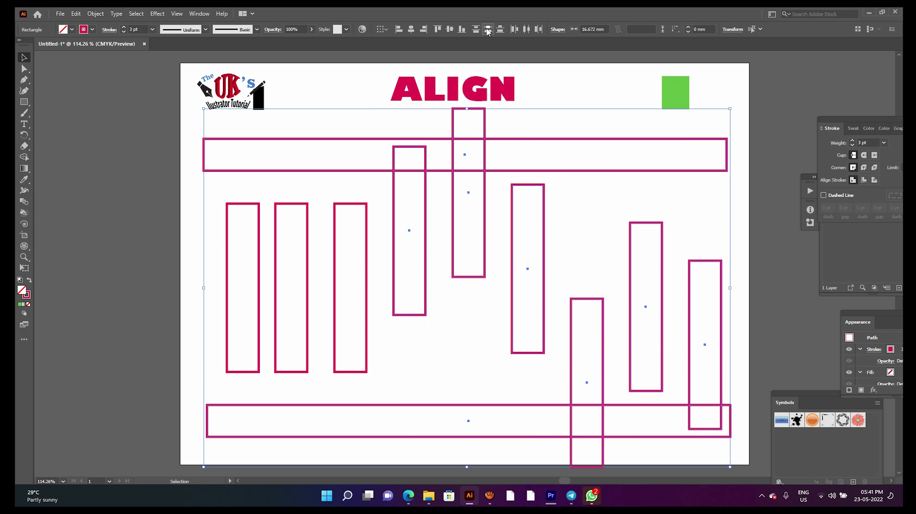
key(ctrl+z)
Step: Center the fourth vertical rectangle between the two horizontal bars with Vertical Distribute Center
drag(395, 123, 420, 418)
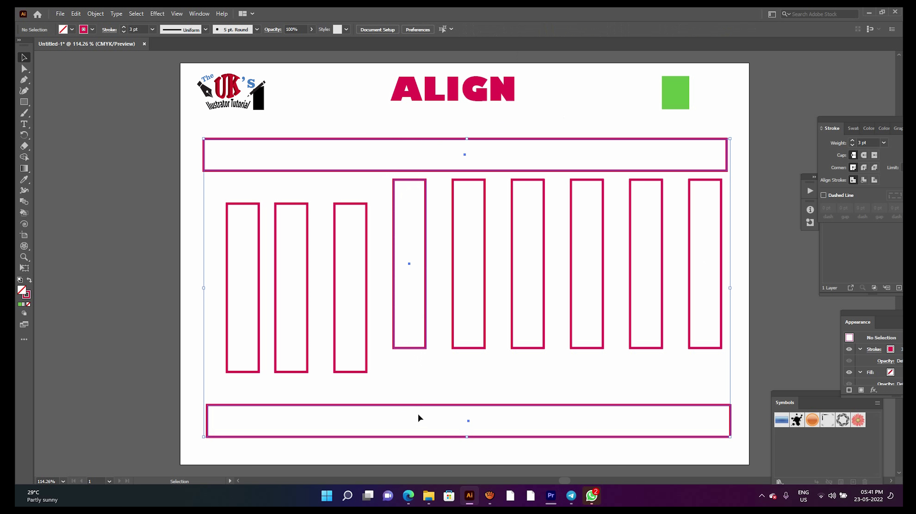
click(488, 30)
click(449, 127)
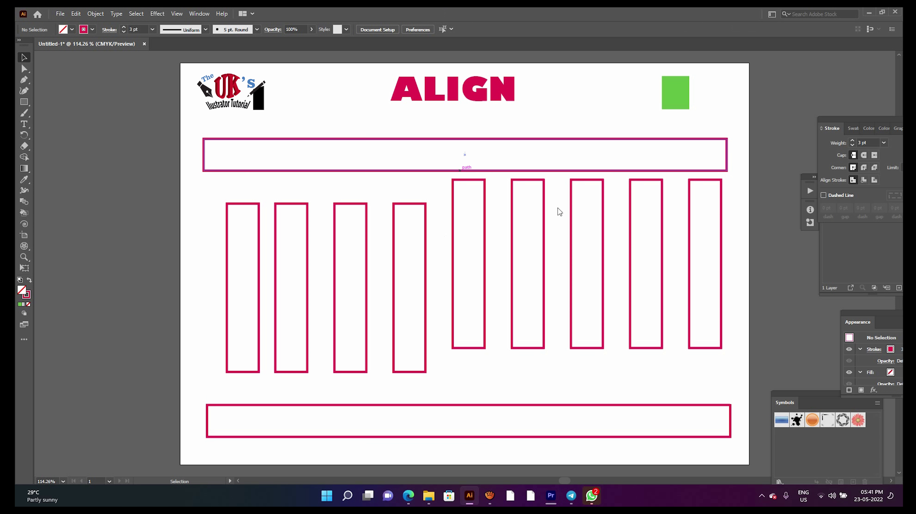
Step: Align the remaining five vertical rectangles with the fourth one by their bottom edges
drag(647, 356, 445, 369)
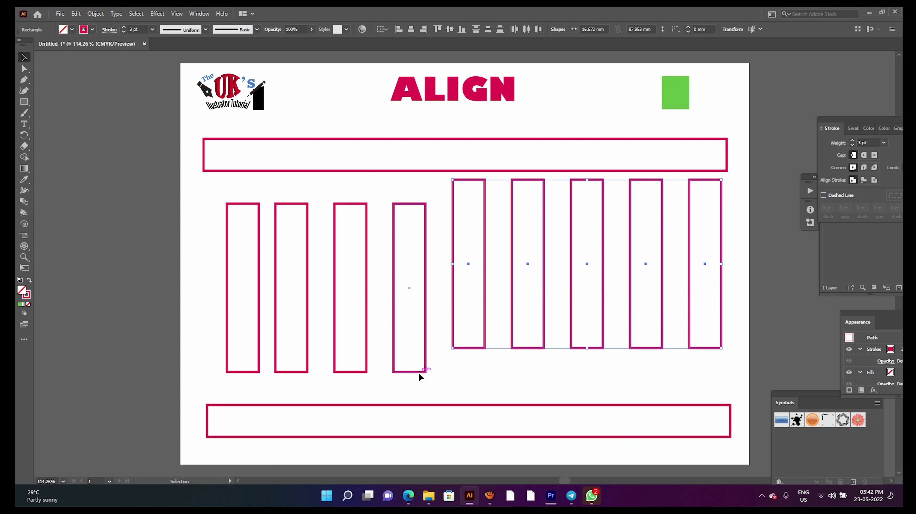
click(462, 29)
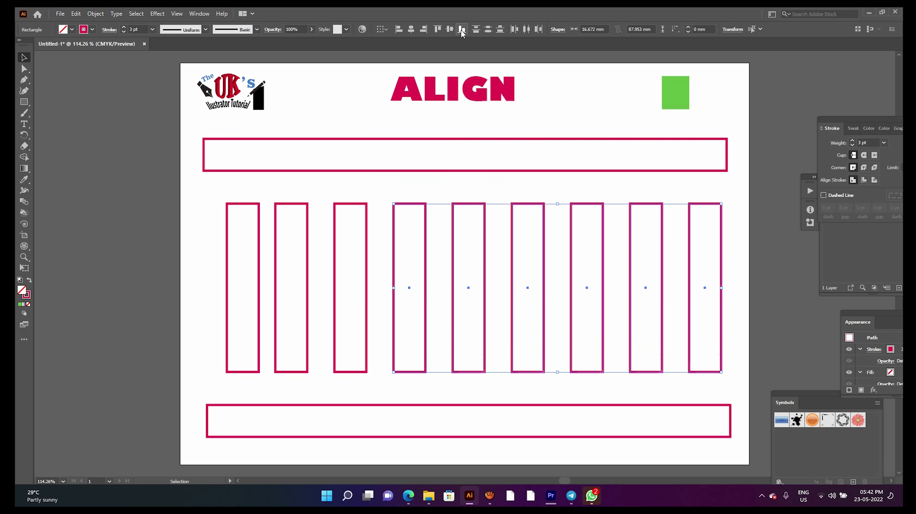
click(623, 102)
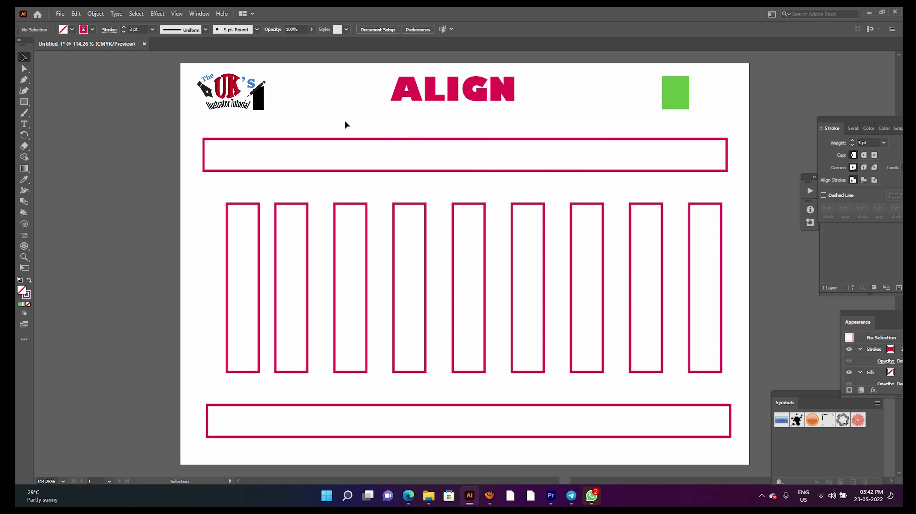
Step: Shift the last vertical rectangle slightly to the right and distribute all nine evenly by their horizontal centers
drag(214, 189, 747, 301)
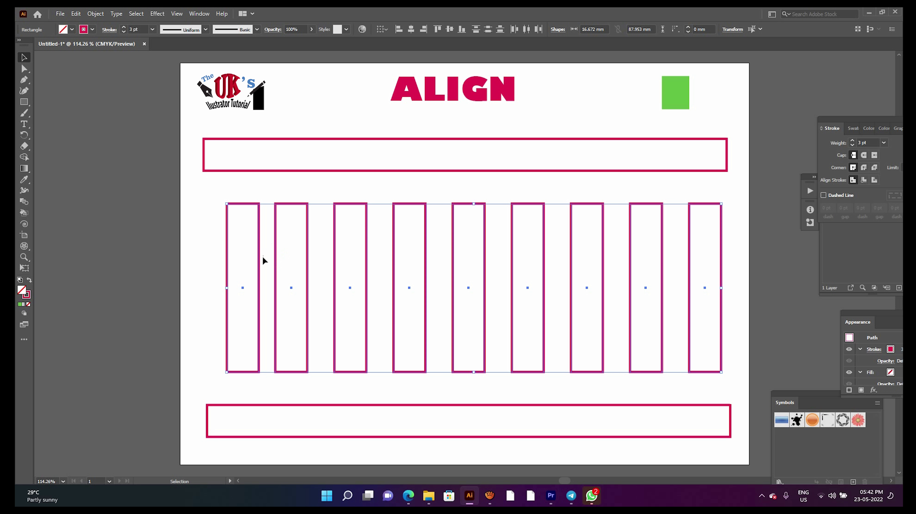
click(731, 217)
drag(721, 250, 737, 250)
click(693, 239)
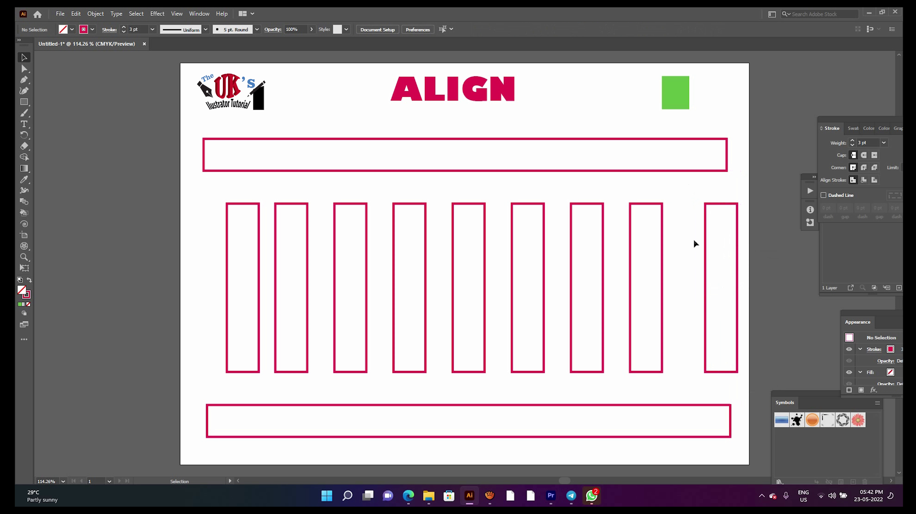
drag(260, 254, 742, 223)
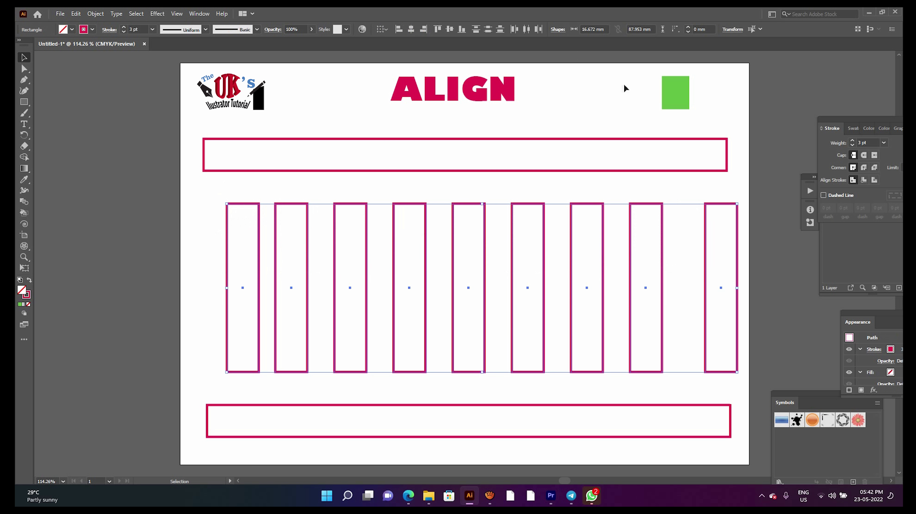
click(526, 29)
click(599, 125)
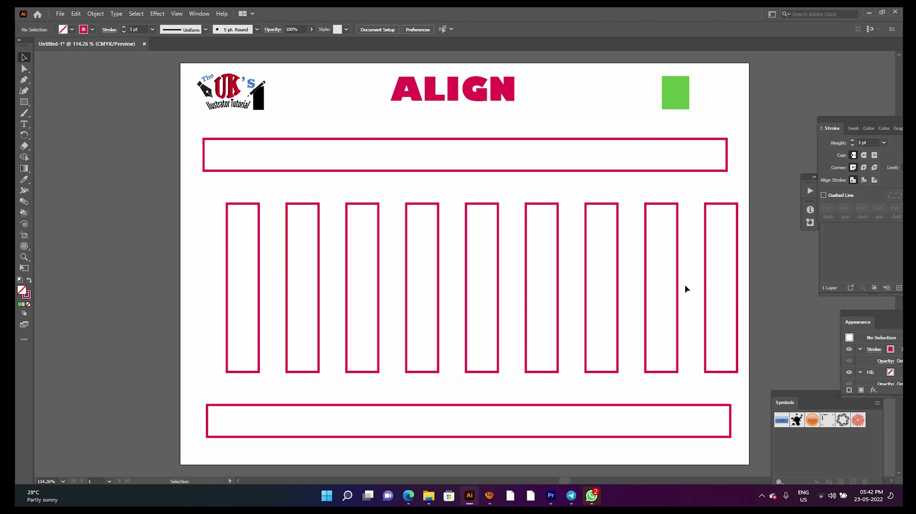
Step: Fill all nine vertical rectangles and both horizontal bars with solid crimson
scroll(281, 307, down, 2)
drag(749, 414, 216, 86)
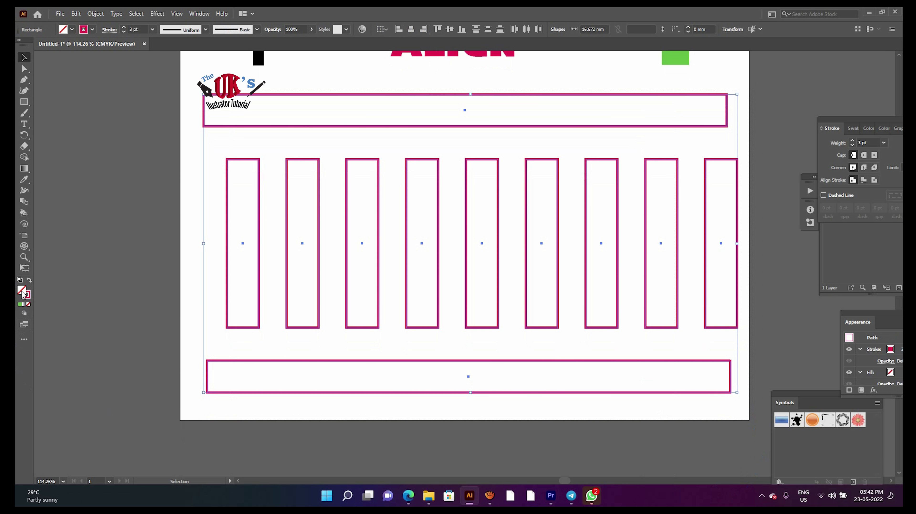
double_click(22, 291)
click(608, 125)
click(740, 105)
click(151, 158)
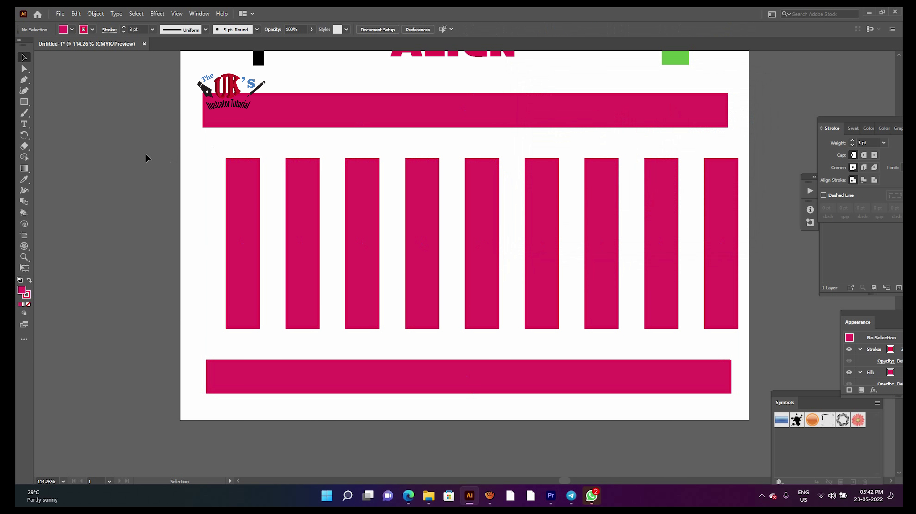
Step: Paint a crimson check mark between the ALIGN title and the green rectangle with the Paintbrush
scroll(462, 289, up, 1)
click(24, 112)
drag(574, 70, 629, 77)
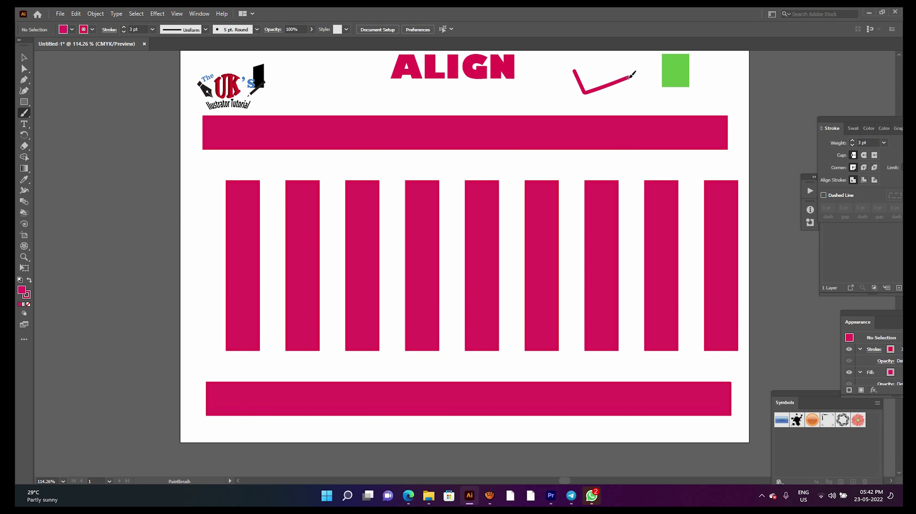
key(v)
click(645, 101)
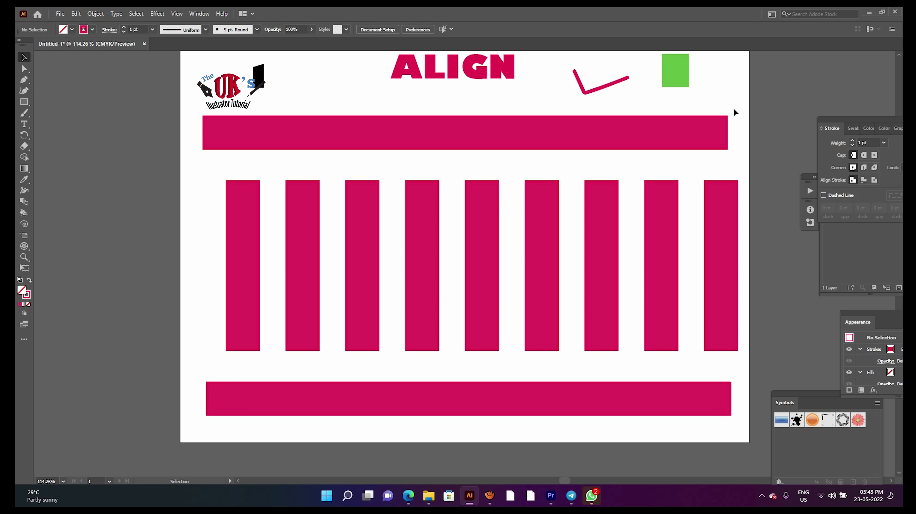
Step: Delete all the vertical rectangles except the first one
drag(374, 260, 374, 260)
drag(279, 173, 748, 301)
key(Delete)
Step: Shorten the upper and lower horizontal bars from their right ends to about 107 mm long
click(706, 136)
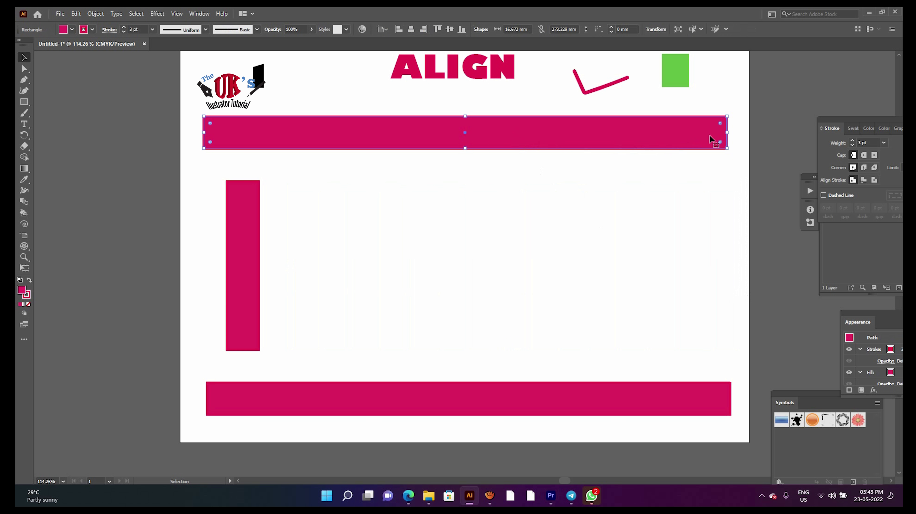
drag(727, 134, 411, 134)
click(731, 399)
drag(731, 400, 413, 403)
Step: Move the lower bar up and to the right, and align its left edge with the vertical rectangle
drag(299, 396, 438, 371)
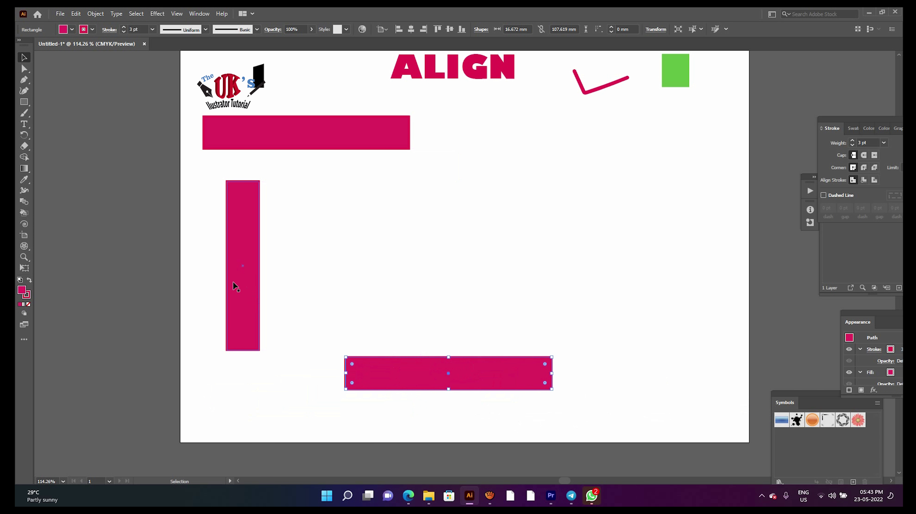
shift+click(249, 290)
click(399, 29)
Step: Try aligning the upper bar and the vertical rectangle by their top edges
click(397, 143)
shift+click(257, 215)
click(437, 29)
Step: Align the lower bar and the vertical rectangle by their bottom edges
click(332, 374)
shift+click(249, 253)
click(462, 29)
click(440, 157)
Step: Move the upper bar down and try aligning it with the vertical rectangle by left and top edges
drag(337, 134, 393, 195)
shift+click(251, 254)
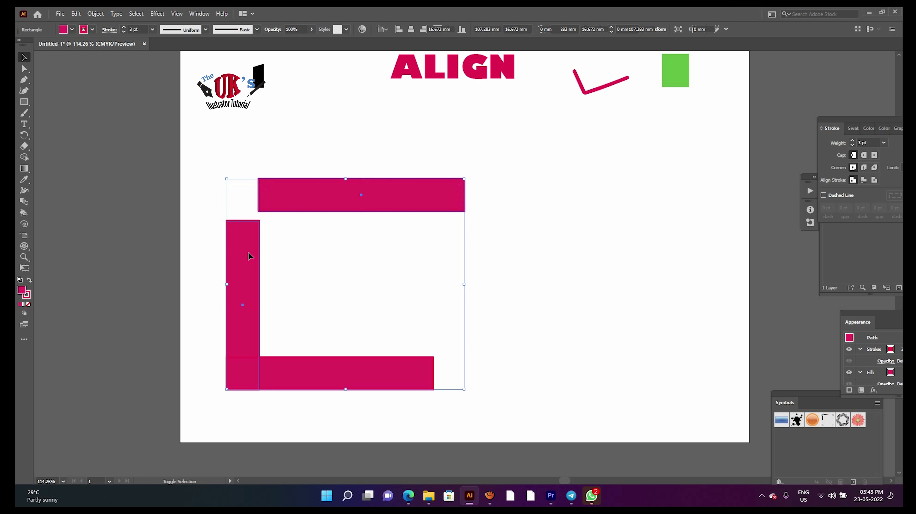
click(399, 29)
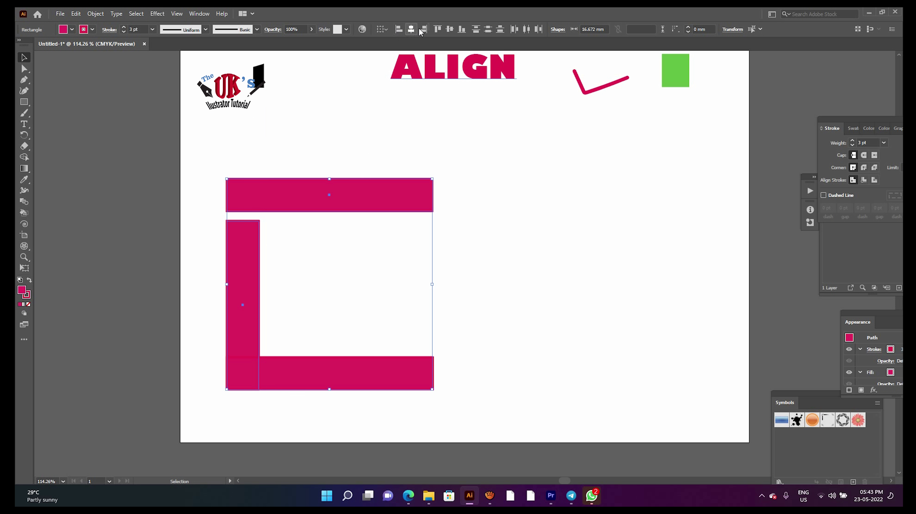
click(438, 29)
click(432, 295)
Step: Align the vertical rectangle's bottom edge with the lower bar again
click(324, 372)
shift+click(253, 286)
click(462, 29)
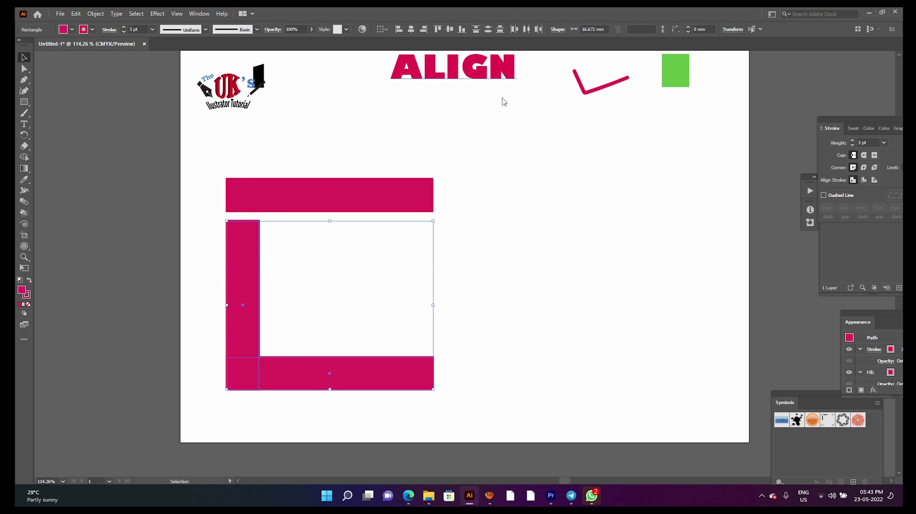
click(519, 148)
Step: Move the upper bar out of the way, and duplicate the lower bar with the copy top-aligned to the vertical rectangle
click(336, 199)
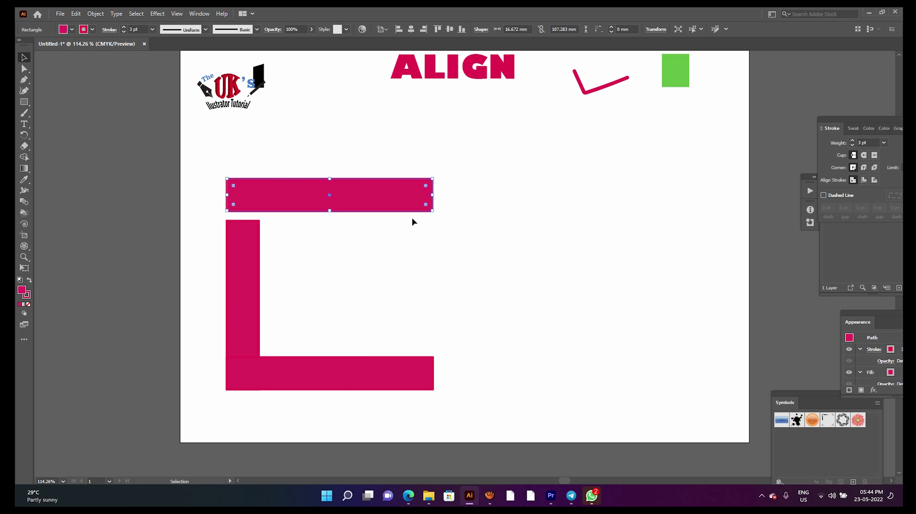
drag(357, 188, 364, 118)
click(340, 373)
click(76, 14)
click(91, 58)
click(75, 13)
shift+click(245, 273)
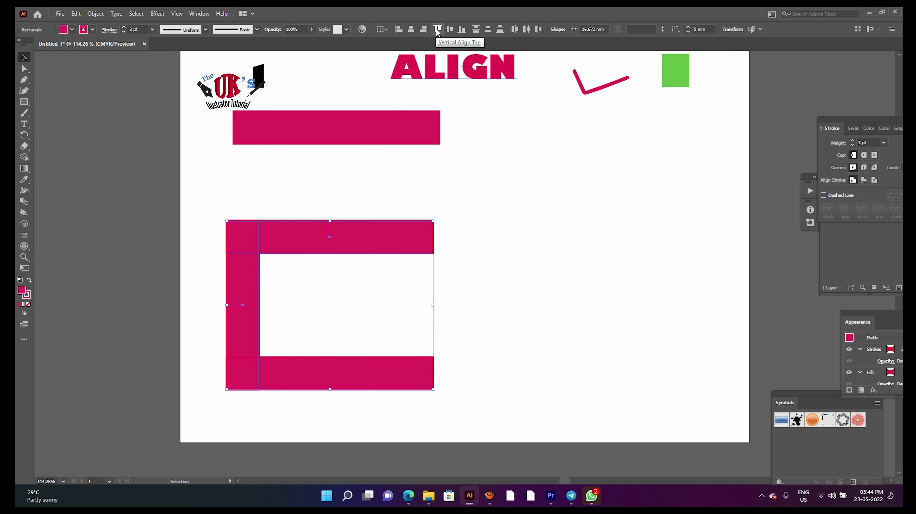
click(503, 174)
Step: Unite the vertical rectangle and its two attached bars into a single C shape with Pathfinder
drag(212, 200, 445, 405)
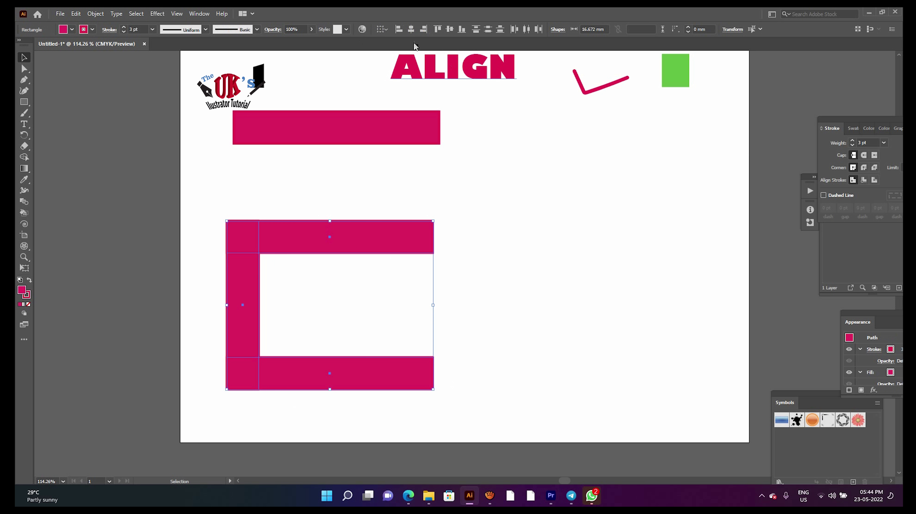
click(199, 14)
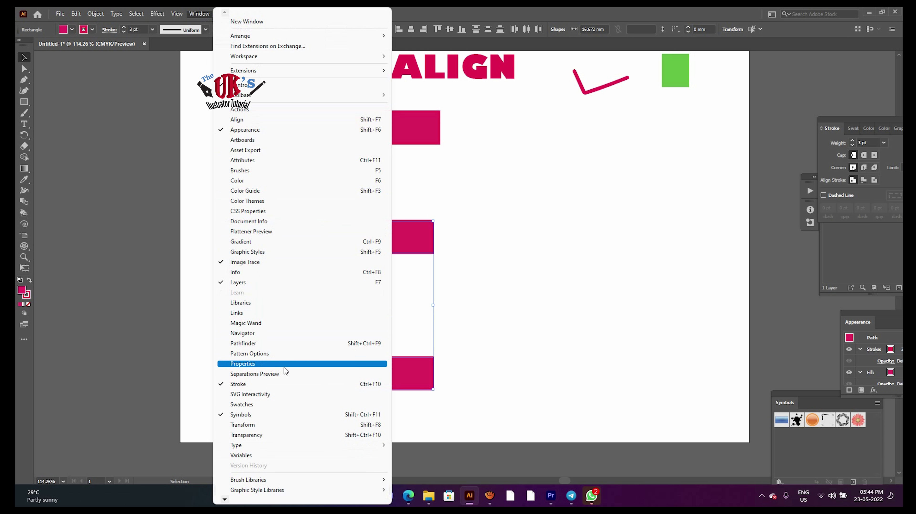
click(259, 346)
click(830, 214)
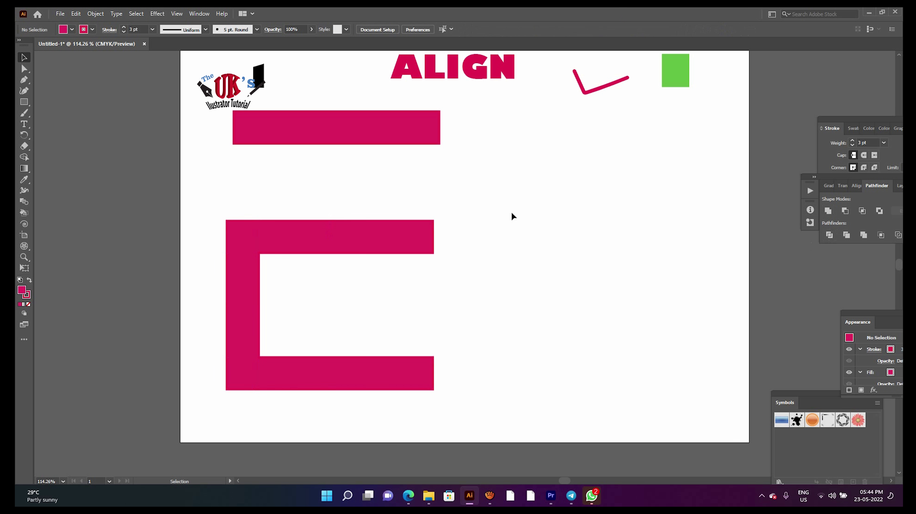
Step: Change the fill color of the C shape to medium blue
double_click(24, 293)
text(4F81BD)
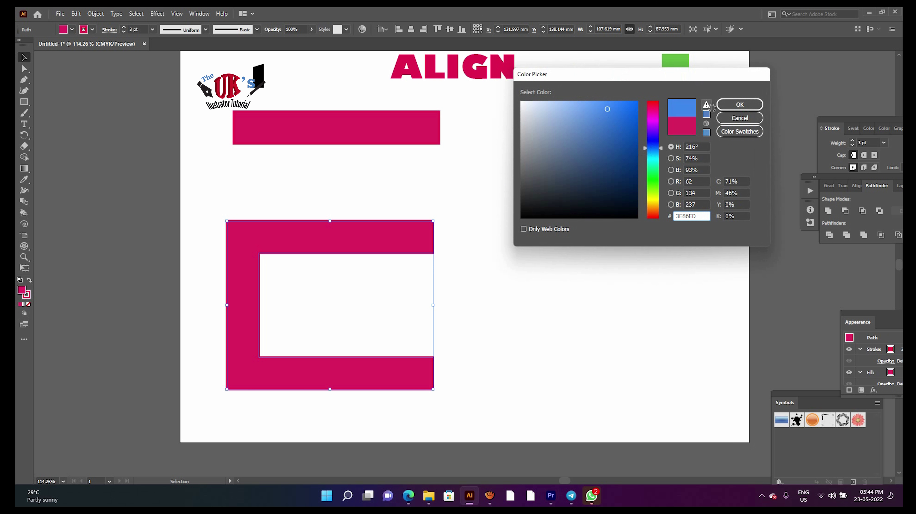
key(Return)
click(201, 156)
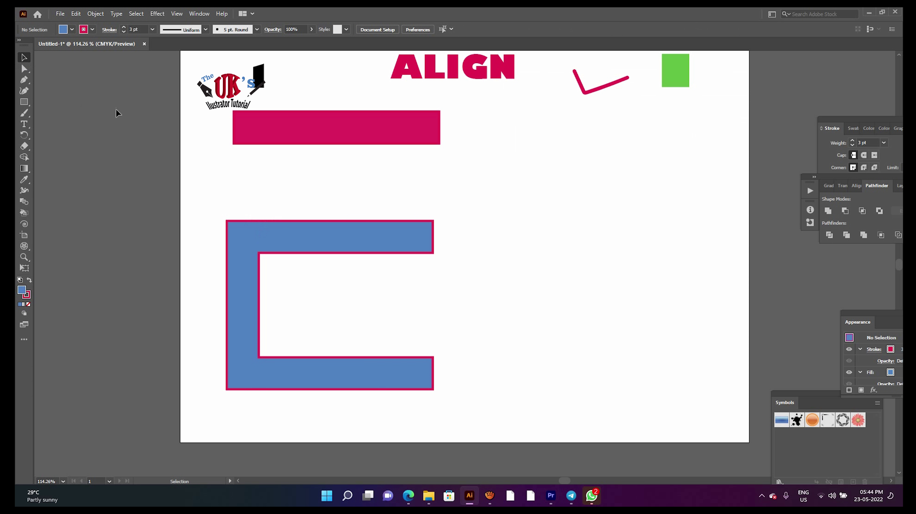
Step: Round all corners of the C shape to a radius of about 8.34 mm
click(25, 69)
click(269, 243)
drag(235, 232, 249, 241)
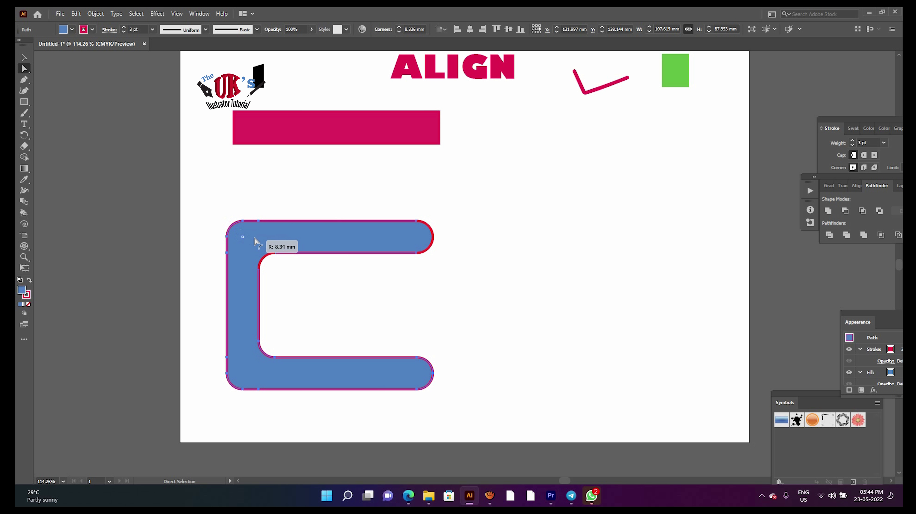
key(v)
click(196, 189)
Step: Shrink the C shape about its center to about 75 mm wide, and add a copy enlarged to about 108 mm wide
click(272, 236)
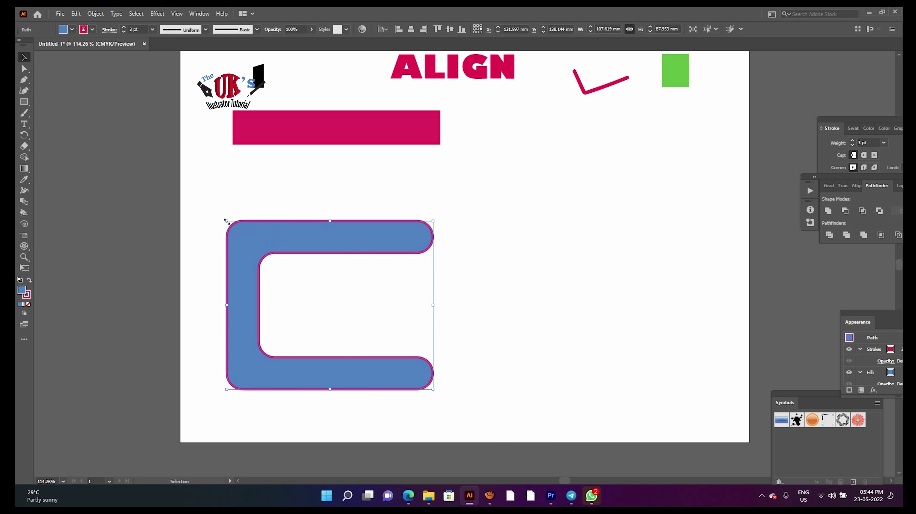
drag(226, 220, 258, 247)
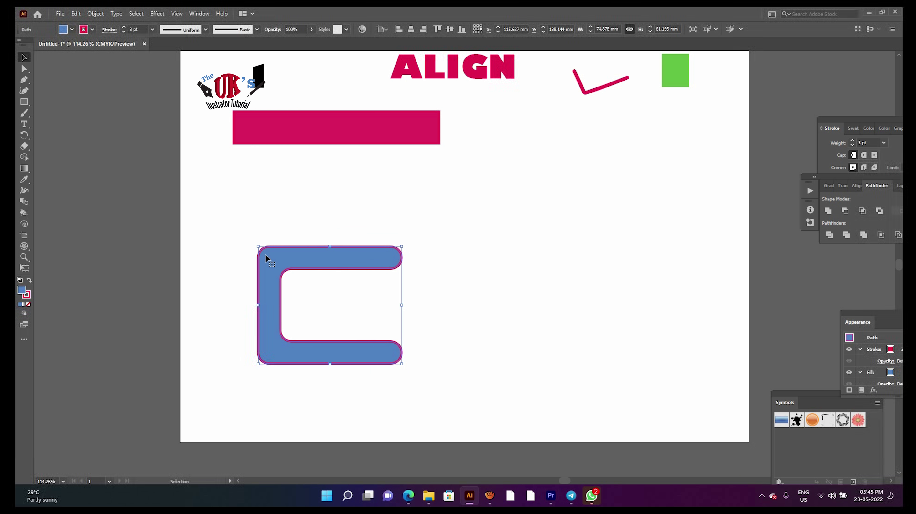
click(75, 13)
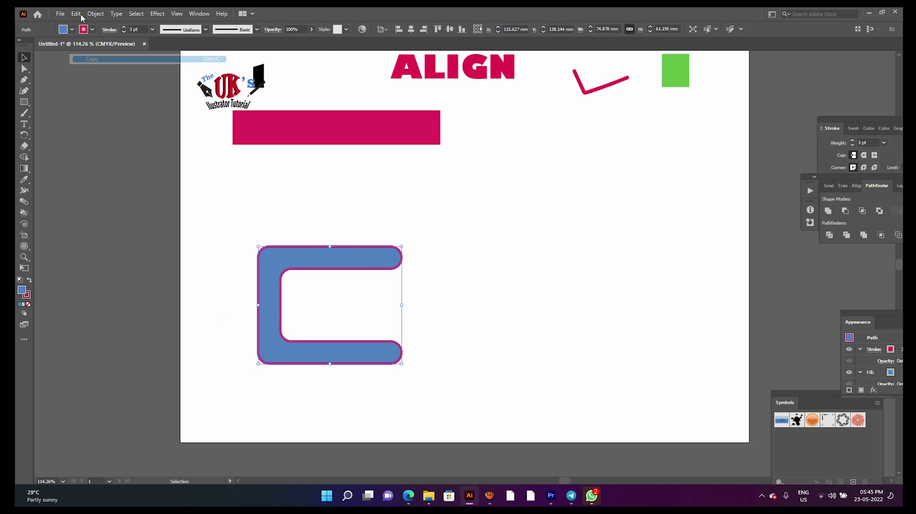
click(90, 64)
drag(258, 247, 212, 221)
Step: Remove the stroke from the small inner C shape and fill it with dark blue
click(388, 266)
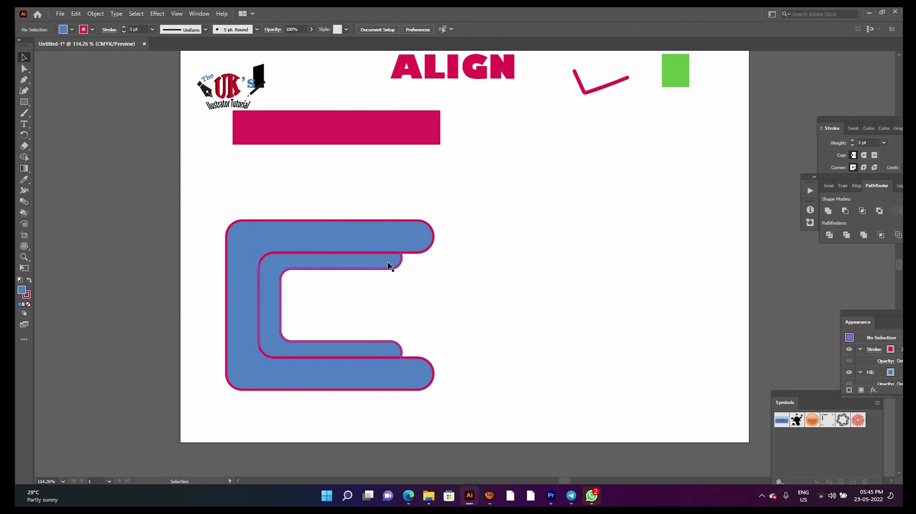
click(29, 282)
click(29, 304)
click(29, 281)
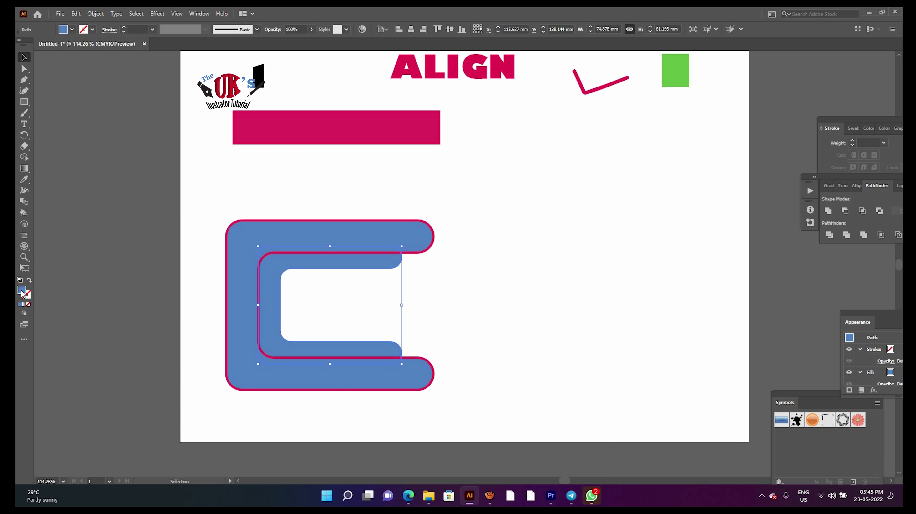
double_click(22, 291)
click(594, 152)
click(741, 106)
click(479, 195)
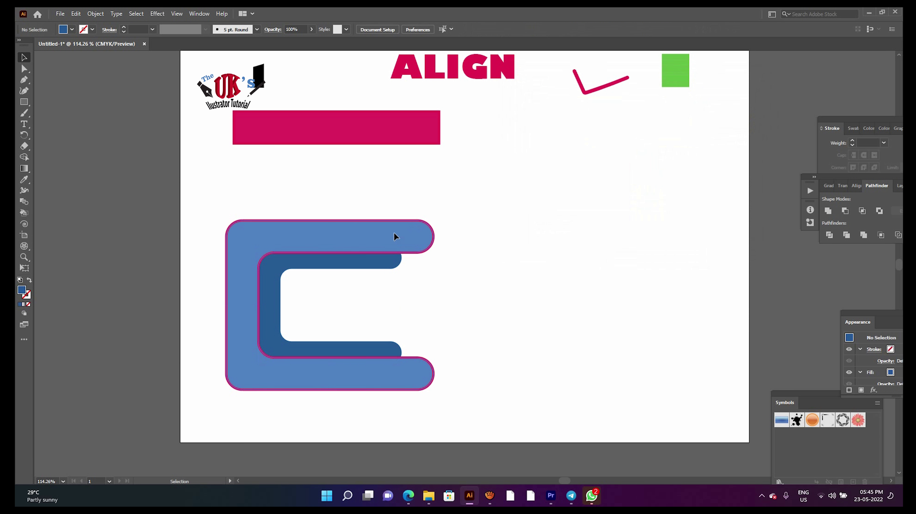
Step: Duplicate the larger C shape and enlarge the copy about its center to about 129 mm wide
click(395, 236)
click(76, 13)
click(92, 60)
drag(226, 221, 206, 204)
Step: Copy the inner C shape's strokeless style to the middle C shape and change its fill to light blue
click(421, 253)
click(420, 253)
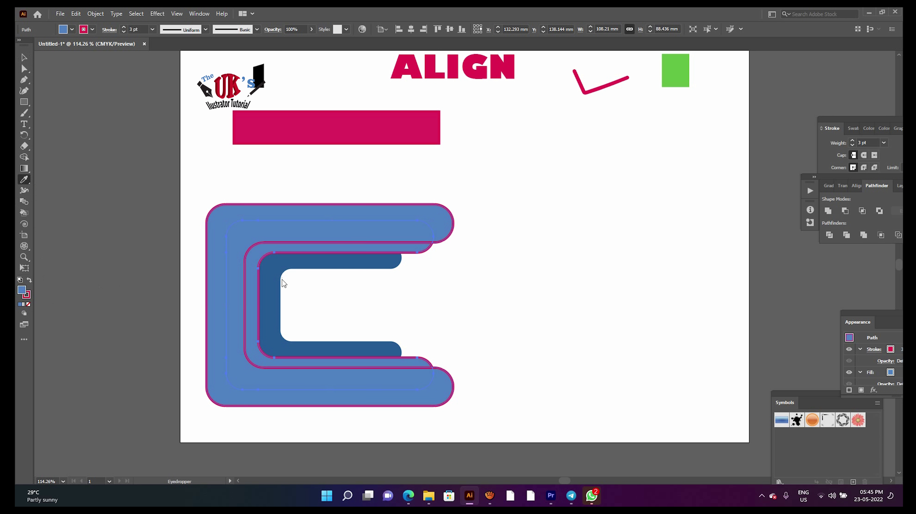
click(313, 255)
click(24, 58)
double_click(22, 290)
click(579, 120)
click(727, 105)
click(547, 204)
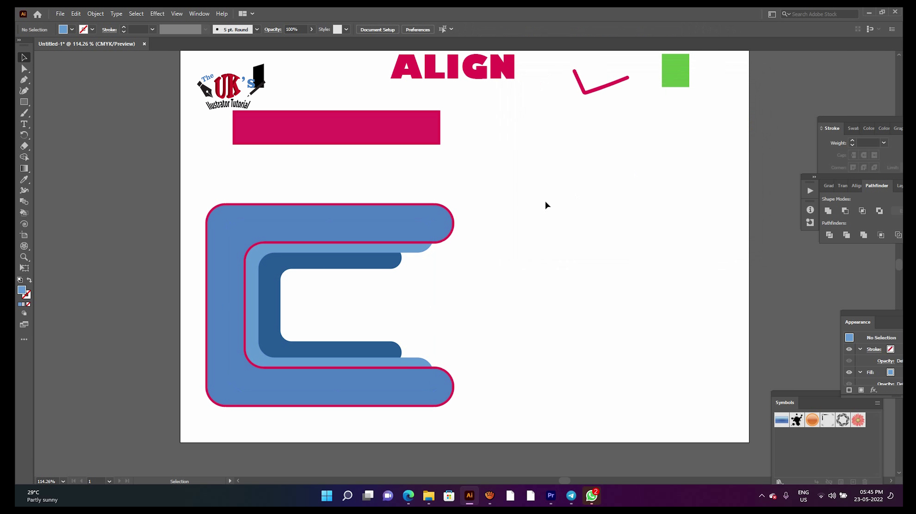
Step: Remove the stroke from the outermost C shape, keeping its medium blue fill
drag(236, 232, 238, 234)
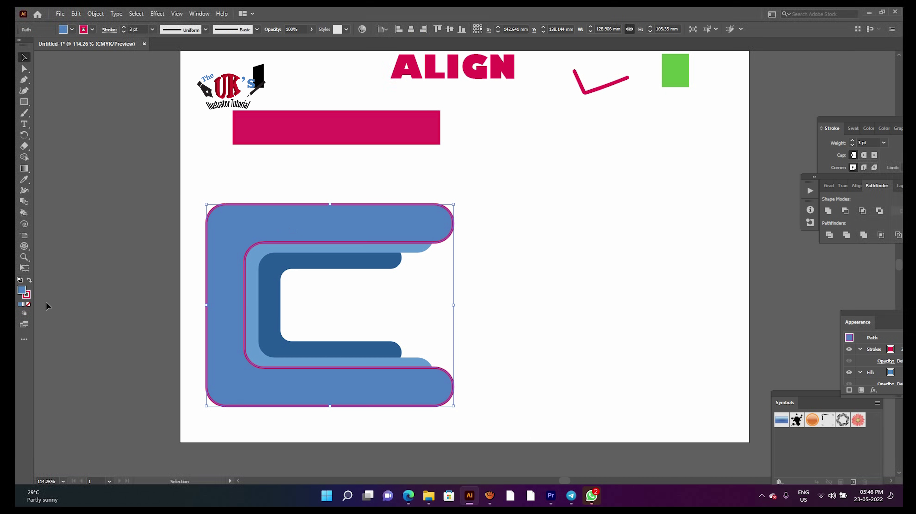
click(30, 281)
click(28, 306)
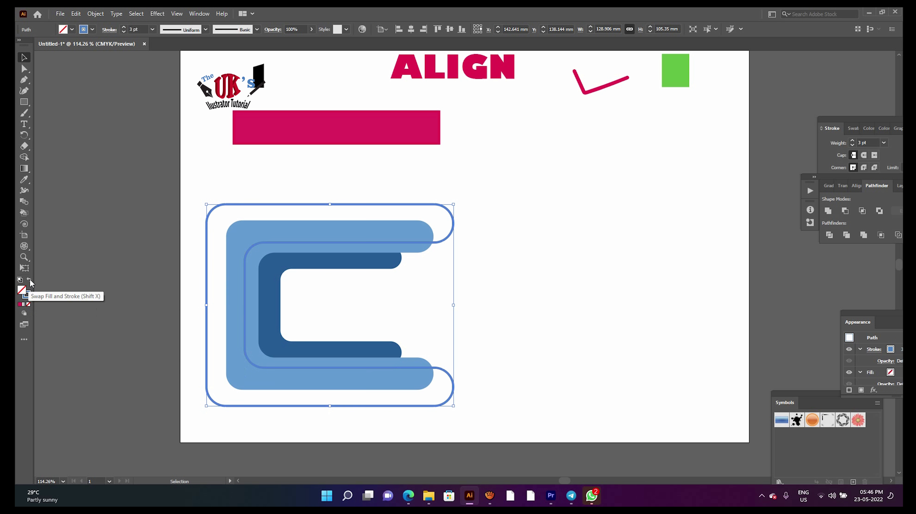
click(244, 178)
Step: Move the three C shapes to the artboard's right side, scaled down to about 70 mm wide, and group them
drag(192, 184, 492, 422)
drag(231, 289, 498, 268)
drag(724, 183, 664, 229)
drag(480, 203, 712, 381)
key(ctrl+g)
Step: Paste a copy of the C-shape group in front of the original and reflect it so it opens the opposite way
click(75, 13)
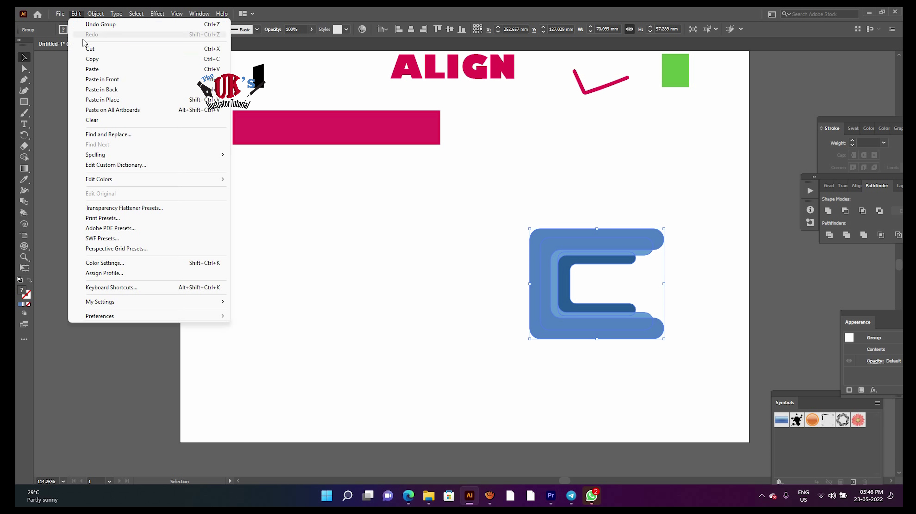
click(94, 84)
right_click(610, 239)
mouse_move(656, 356)
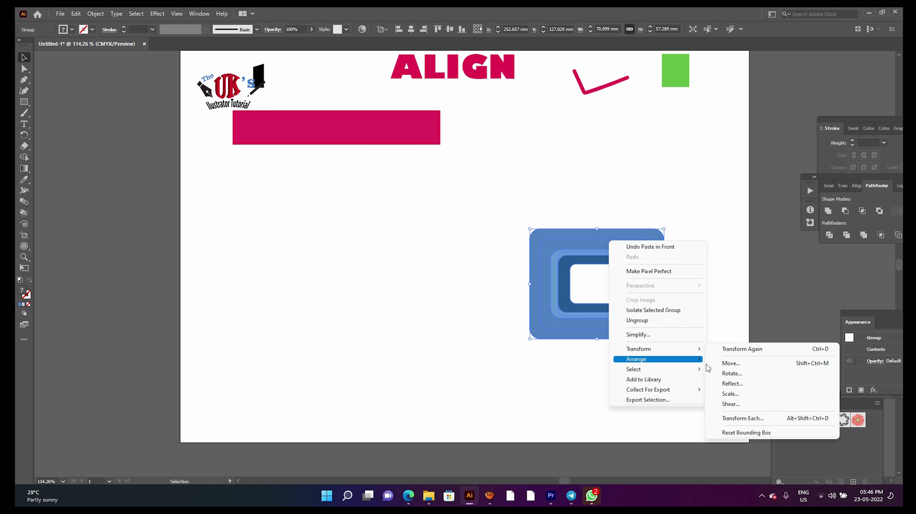
click(735, 386)
click(634, 244)
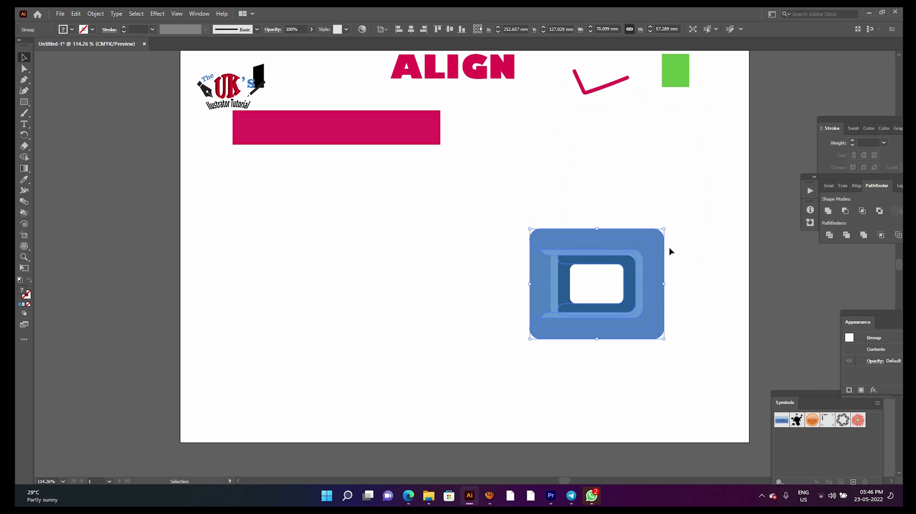
Step: Move the mirrored copy horizontally to the left of the original, back to back with a small gap between them
key(Left)
key(Left)
key(Left)
key(Left)
key(Left)
key(Left)
key(Left)
key(Left)
key(Left)
key(Left)
key(Left)
key(Left)
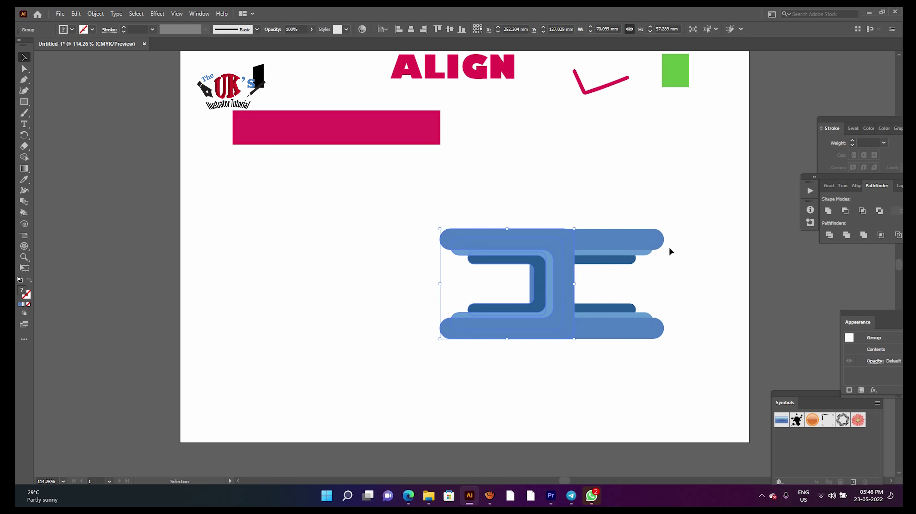
key(Left)
key(Left)
key(Left)
key(Left)
key(Left)
key(Left)
key(Left)
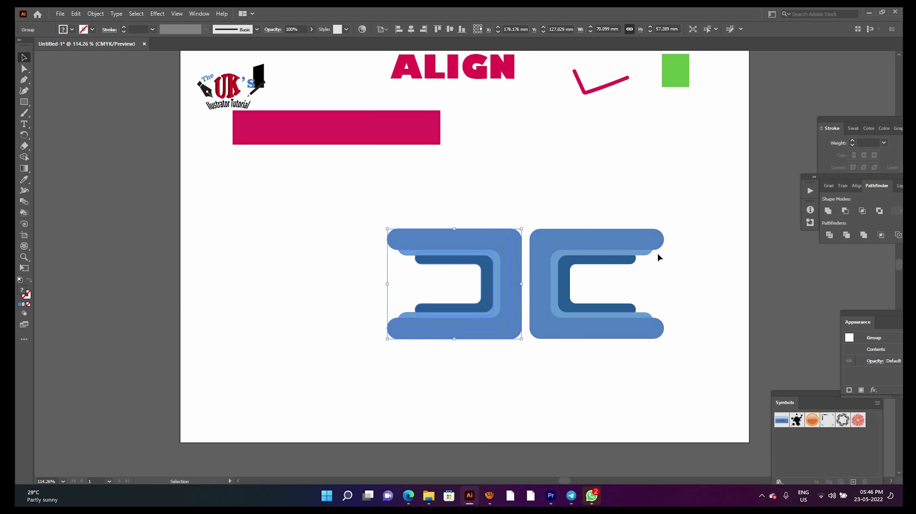
Step: Move both C-shape groups together to the lower middle of the artboard
drag(468, 205, 619, 411)
drag(577, 239, 507, 297)
click(70, 159)
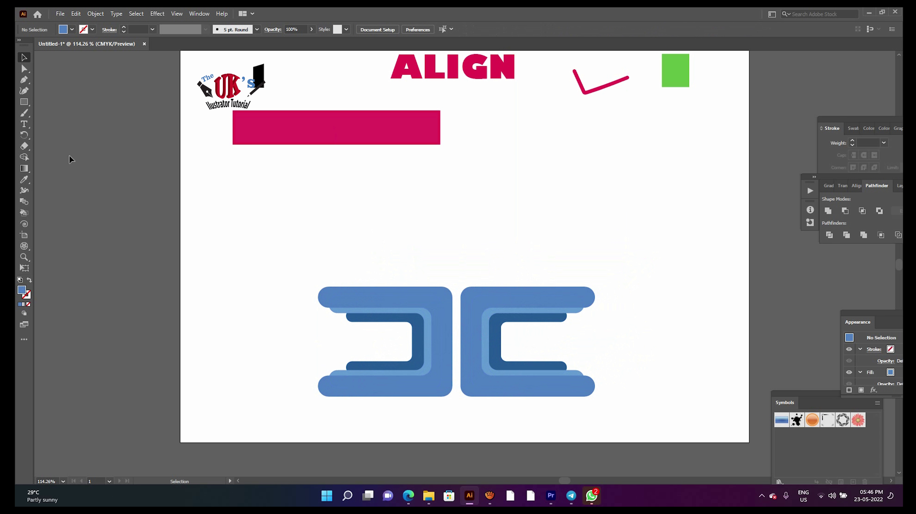
Step: Draw a circle about 126 mm across, centered on the top of the gap between the C shapes, and color it purple C027E0
drag(26, 104, 65, 116)
mouse_move(456, 290)
mouse_down()
mouse_move(331, 254)
mouse_move(336, 263)
mouse_up()
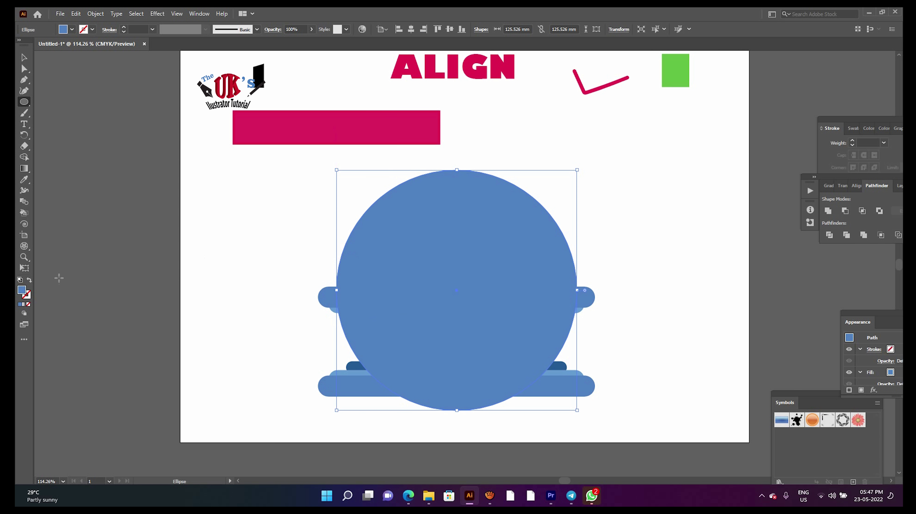
double_click(23, 294)
click(652, 119)
click(614, 113)
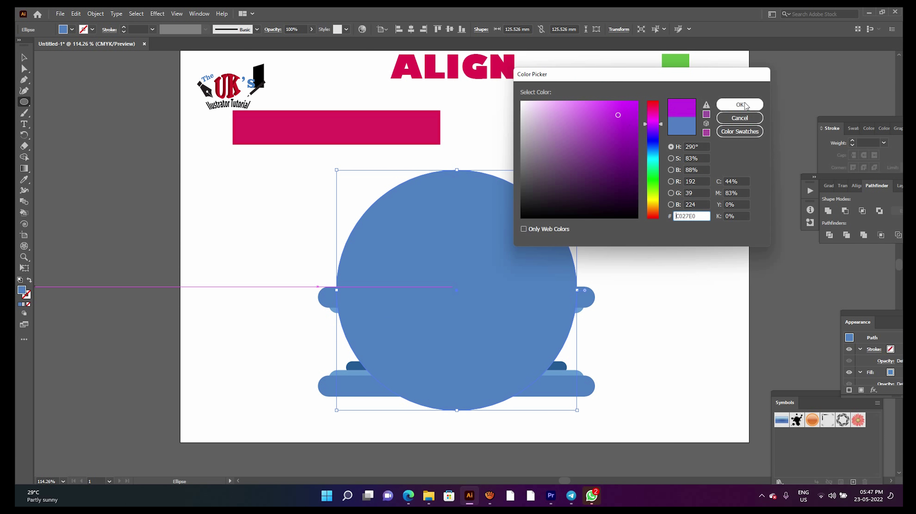
click(742, 104)
Step: Swap the circle's purple fill to its stroke and set the stroke weight to 10 pt
click(29, 280)
click(152, 29)
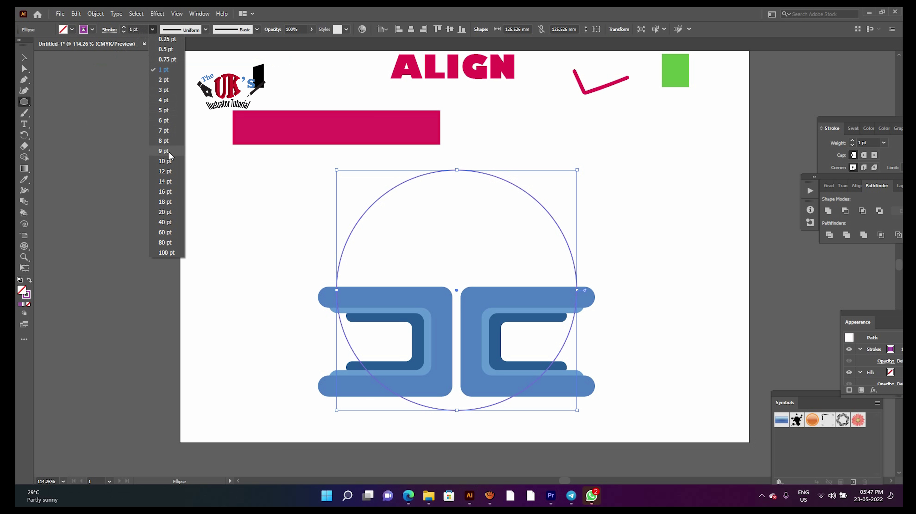
click(159, 163)
key(v)
click(654, 195)
Step: Delete the lower half of the purple circle, leaving an upper semicircular arc
click(461, 174)
click(24, 69)
click(337, 291)
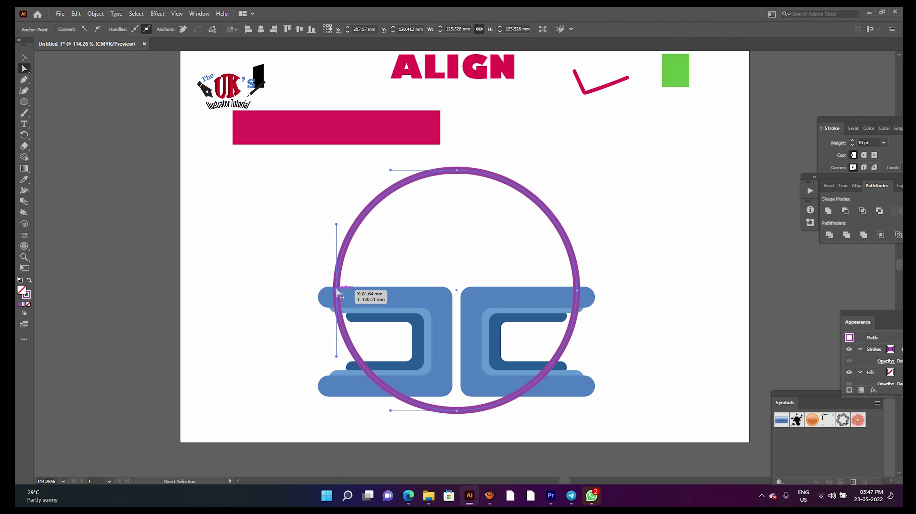
click(577, 291)
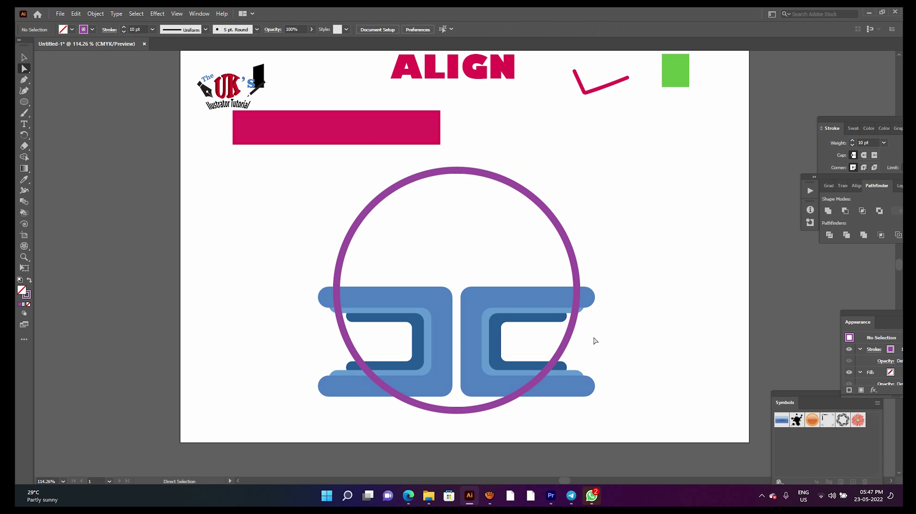
click(575, 353)
key(Delete)
click(459, 413)
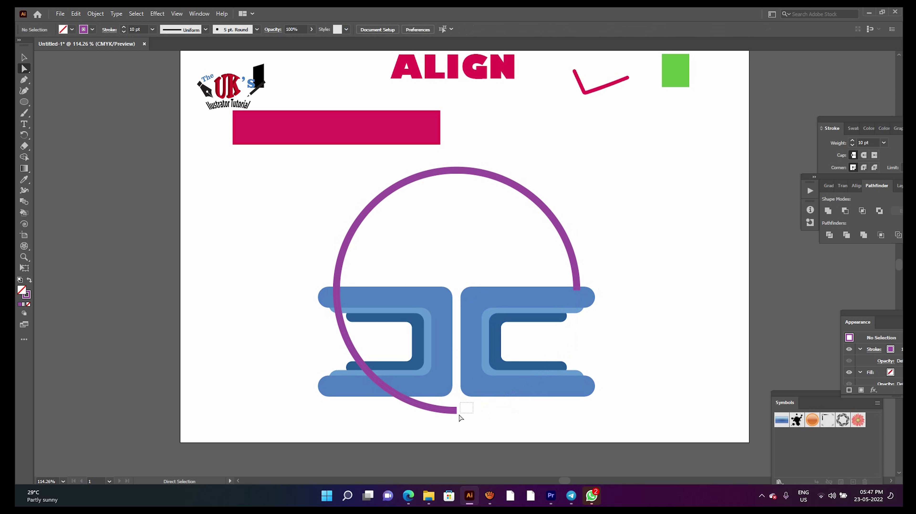
key(Delete)
Step: Send the purple arc to the back, behind the blue C shapes
click(24, 57)
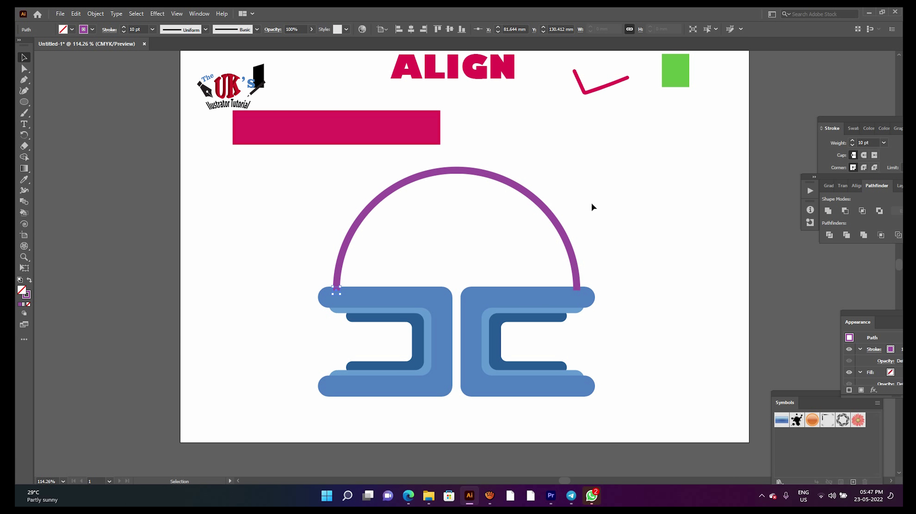
right_click(485, 176)
mouse_move(540, 347)
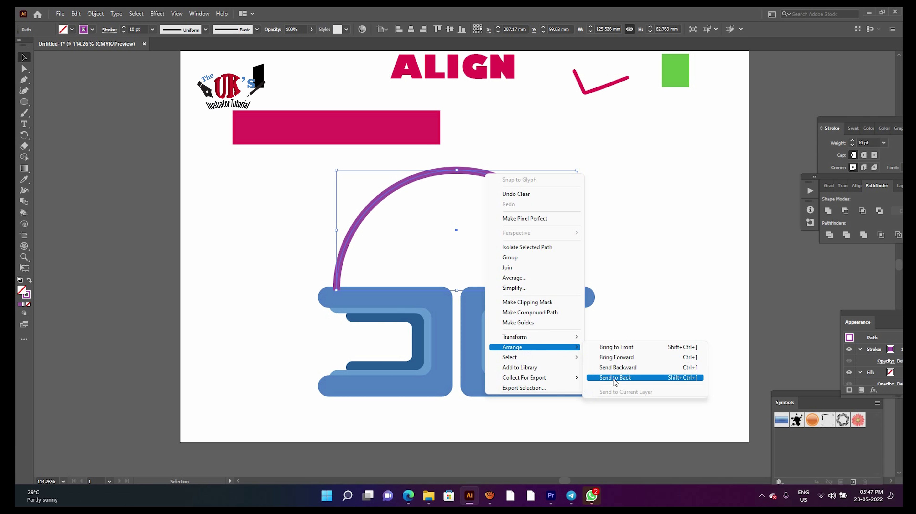
click(613, 380)
click(621, 210)
Step: Apply Offset Path to the purple arc with an offset of -10 mm and miter joins
click(502, 181)
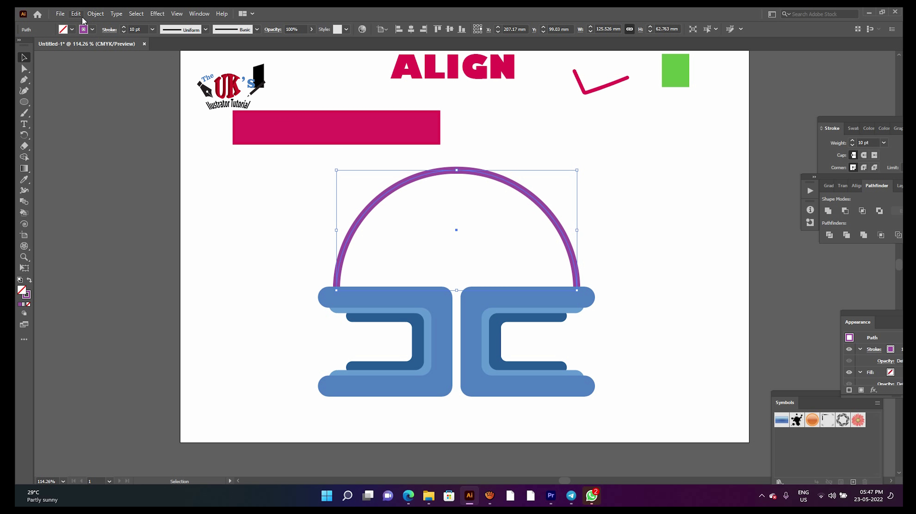
click(76, 13)
click(95, 14)
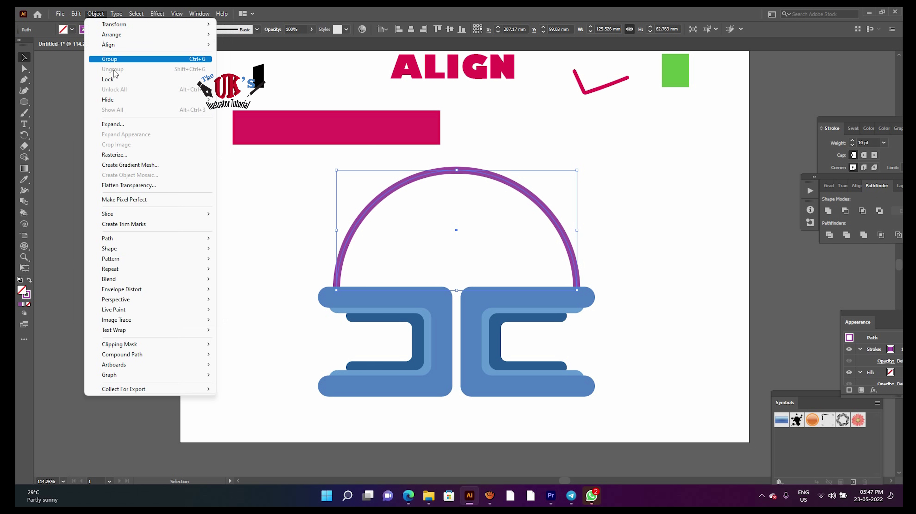
mouse_move(149, 241)
click(256, 274)
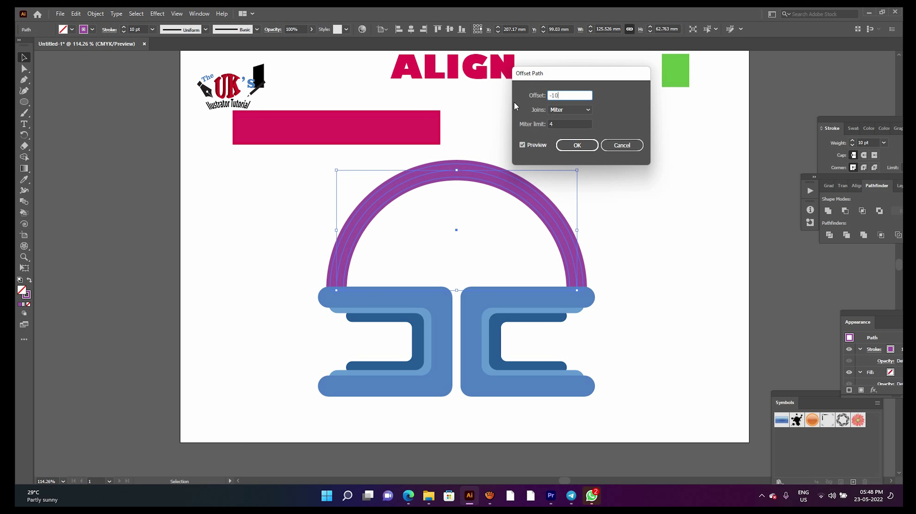
click(525, 146)
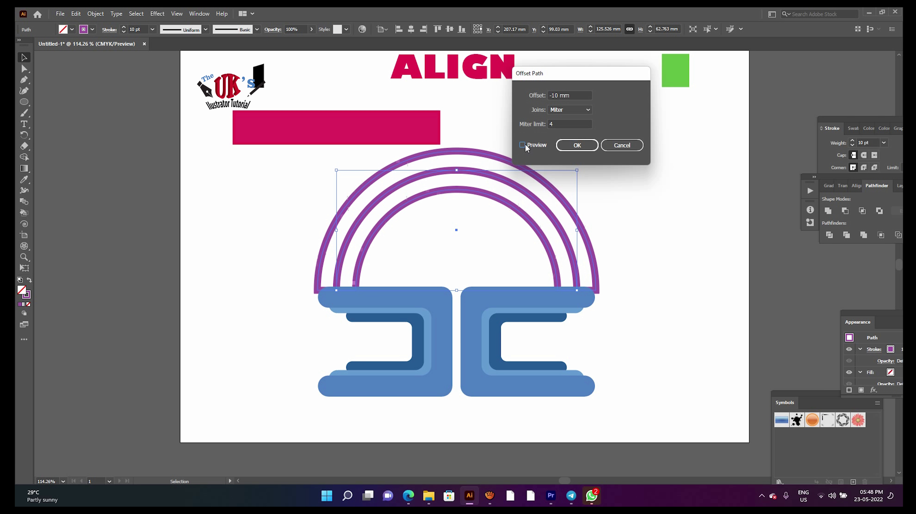
click(576, 146)
Step: Scale the offset arc shape down to about 65 mm wide and align its bottom edge with the large arc
drag(316, 152, 391, 188)
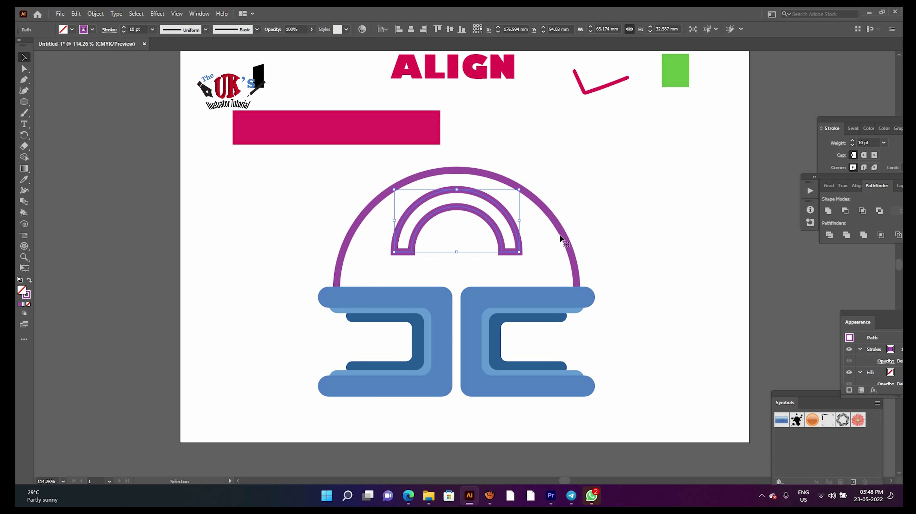
click(565, 208)
click(461, 29)
click(678, 197)
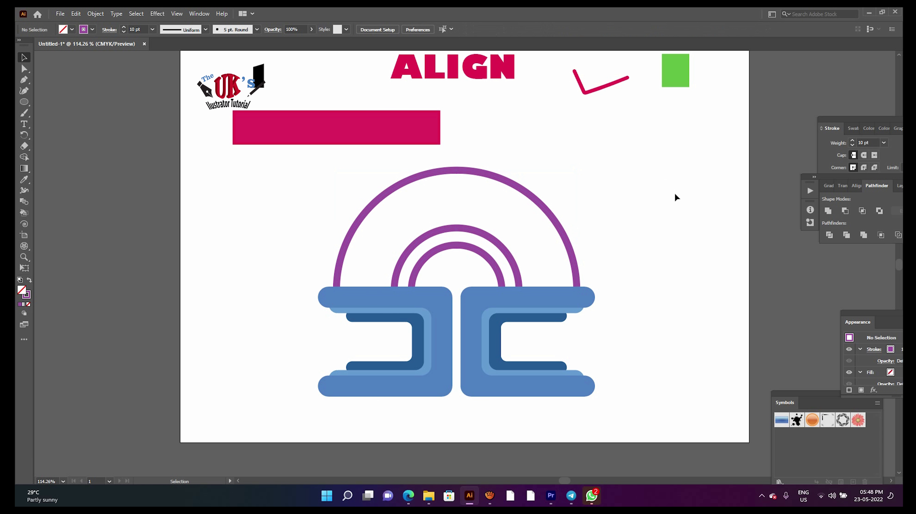
Step: Delete the crimson rectangle, tick mark and green square, and move the ALIGN title down above the design
click(350, 127)
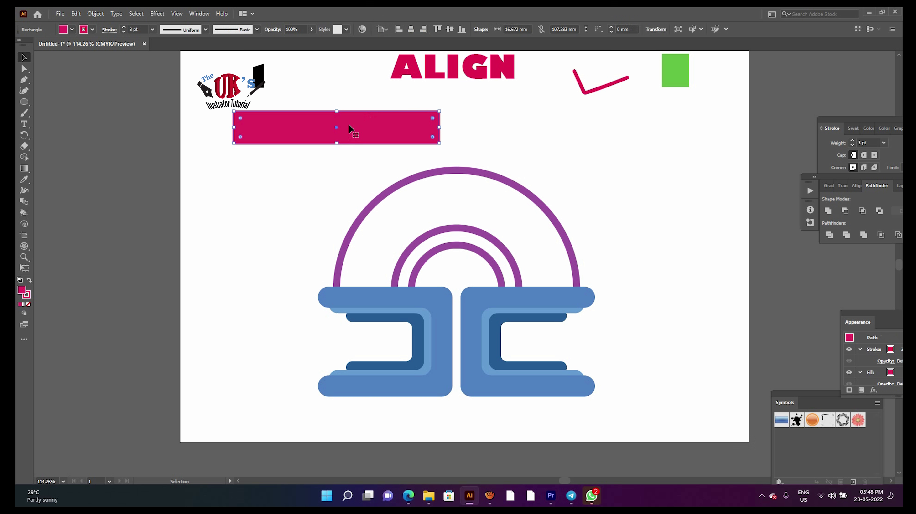
key(Delete)
drag(511, 66, 547, 154)
mouse_move(495, 129)
mouse_down()
mouse_move(495, 216)
mouse_move(480, 122)
mouse_up()
Step: Draw a circle about 99 mm across over the middle of the design, with a thin crimson outline and no fill
click(25, 102)
mouse_move(461, 279)
mouse_down()
mouse_move(468, 268)
mouse_move(367, 212)
mouse_up()
key(v)
drag(430, 251, 430, 285)
click(29, 280)
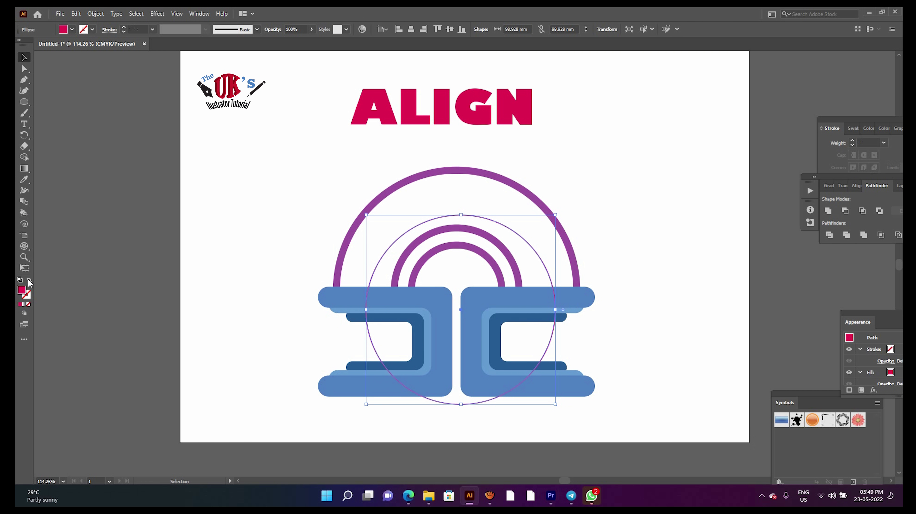
Step: Select all the characters of the ALIGN title and copy them
key(t)
drag(355, 108, 573, 112)
key(ctrl+c)
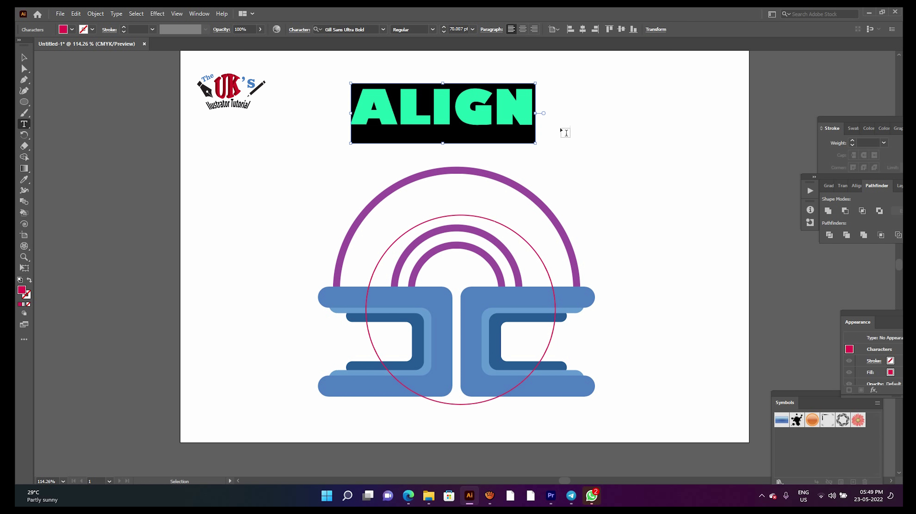
click(449, 216)
key(ctrl+z)
drag(25, 121, 82, 139)
click(462, 215)
key(ctrl+z)
key(ctrl+shift+z)
key(ctrl+z)
key(v)
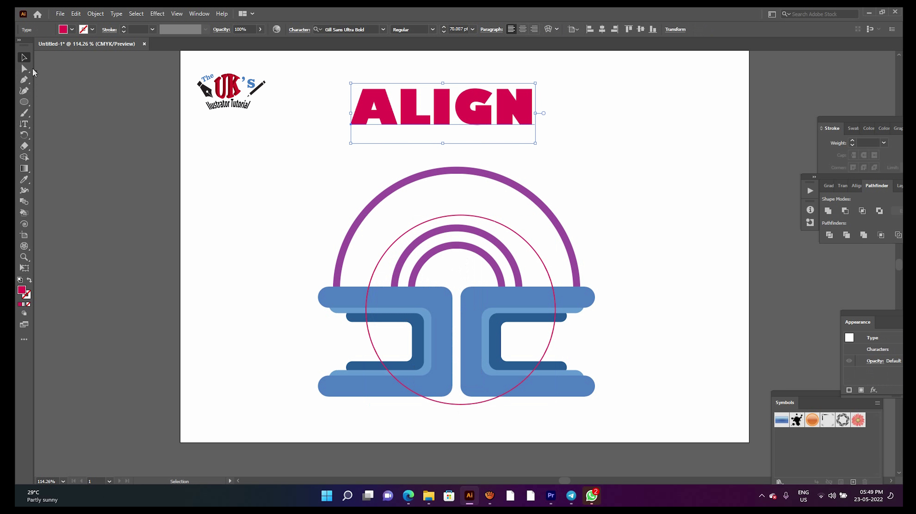
click(487, 219)
click(24, 125)
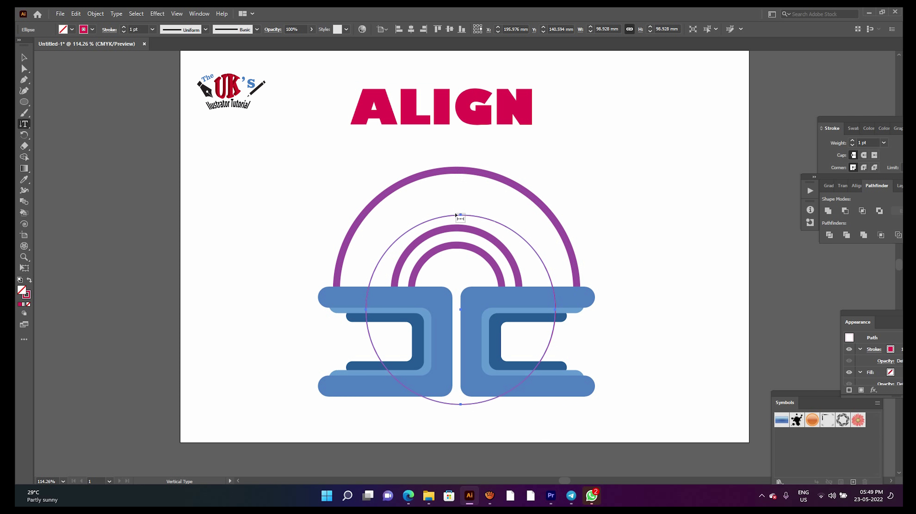
click(456, 216)
key(ctrl+z)
key(v)
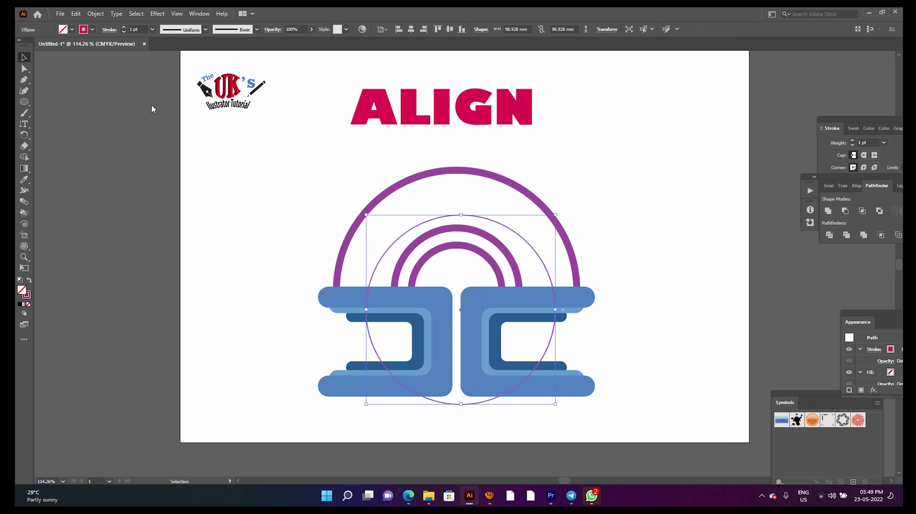
Step: Shrink the crimson circle to about 77 by 82 mm beside the title and paste ALIGN as type along its path
drag(508, 229, 511, 249)
drag(383, 267, 585, 124)
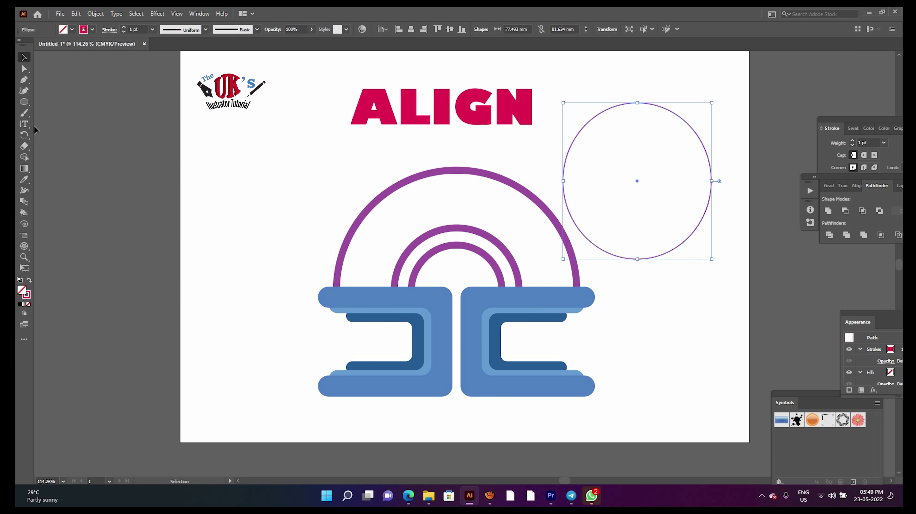
click(24, 124)
click(82, 146)
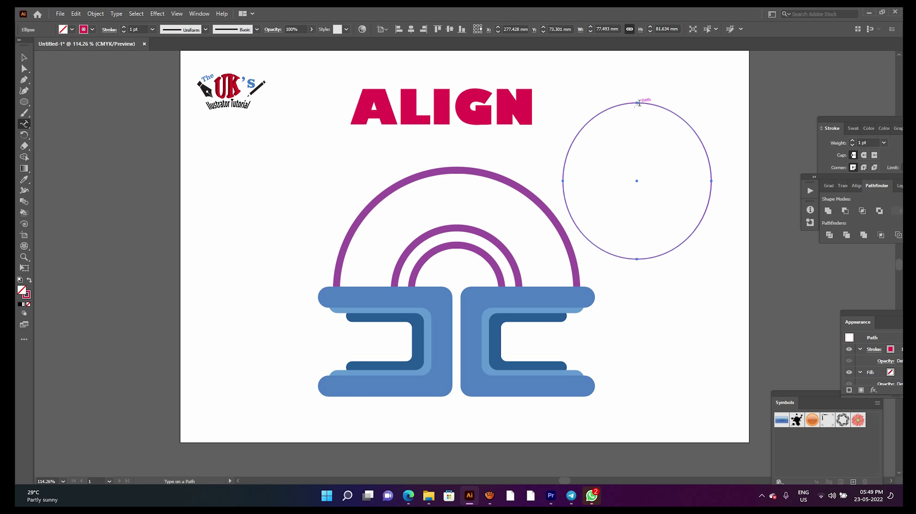
click(638, 104)
key(ctrl+v)
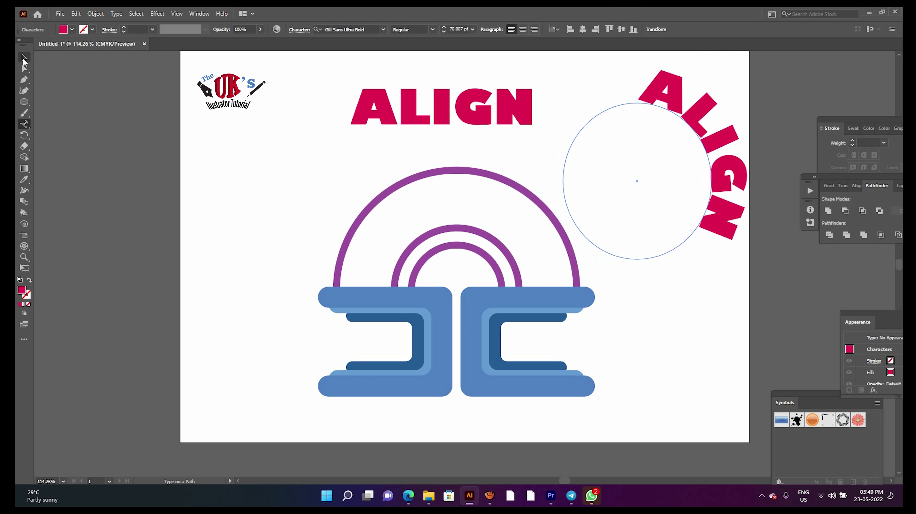
Step: Convert the curved ALIGN text on the circle to outlines
click(24, 57)
key(t)
drag(637, 257, 702, 258)
key(Escape)
right_click(674, 84)
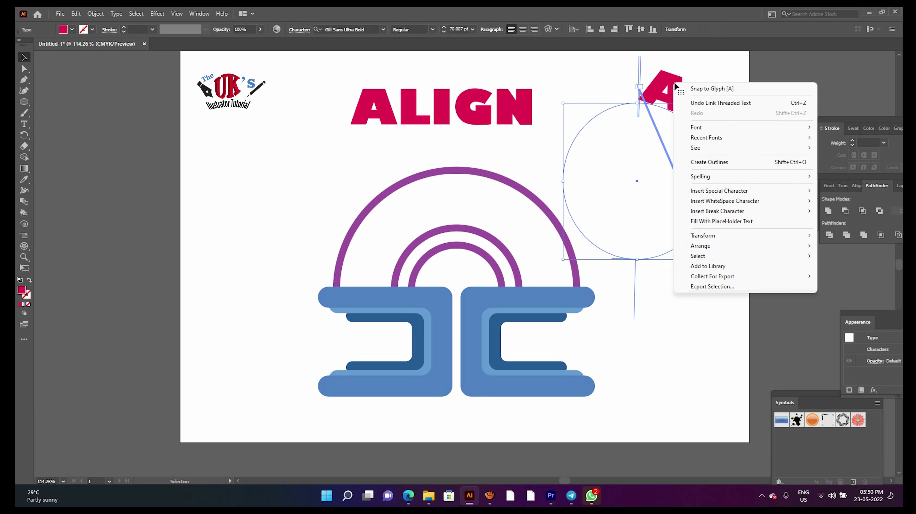
click(725, 164)
Step: Move the outlined ALIGN lettering between the purple arcs and rotate it to follow their curve
drag(660, 70, 416, 152)
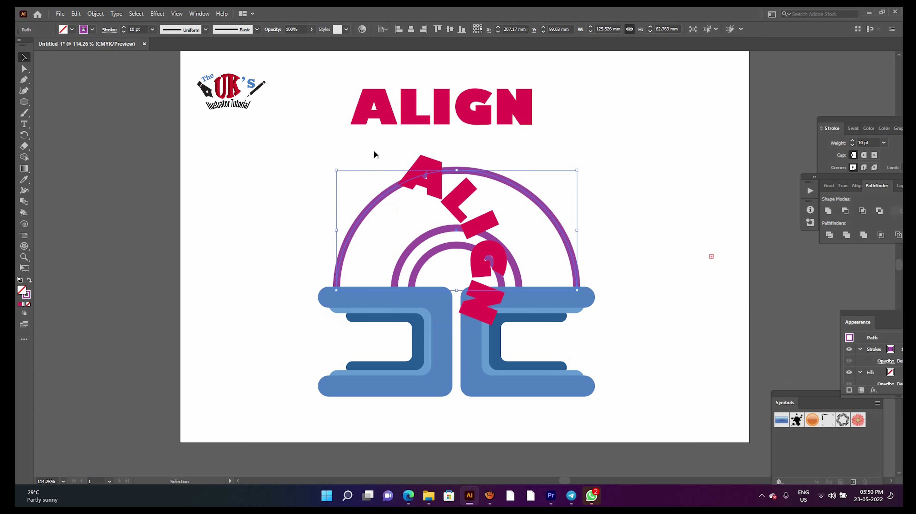
drag(395, 155, 356, 190)
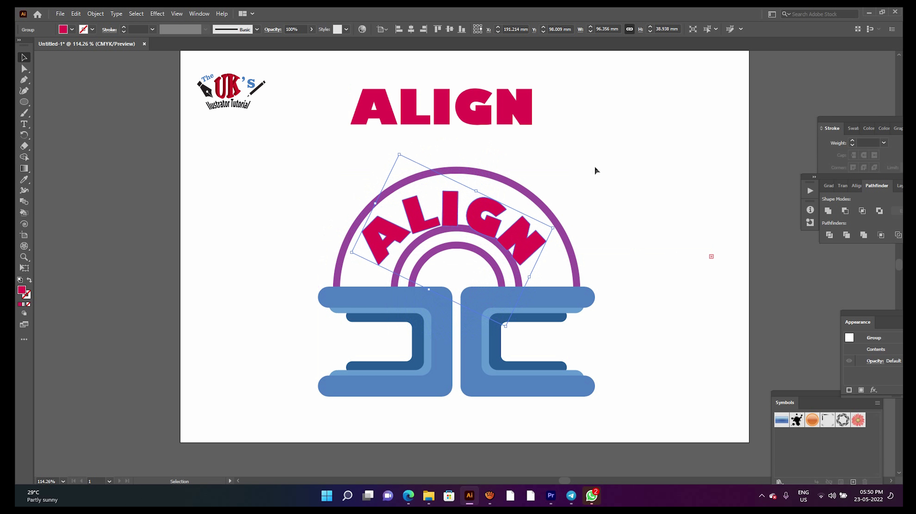
drag(558, 229, 558, 210)
click(588, 160)
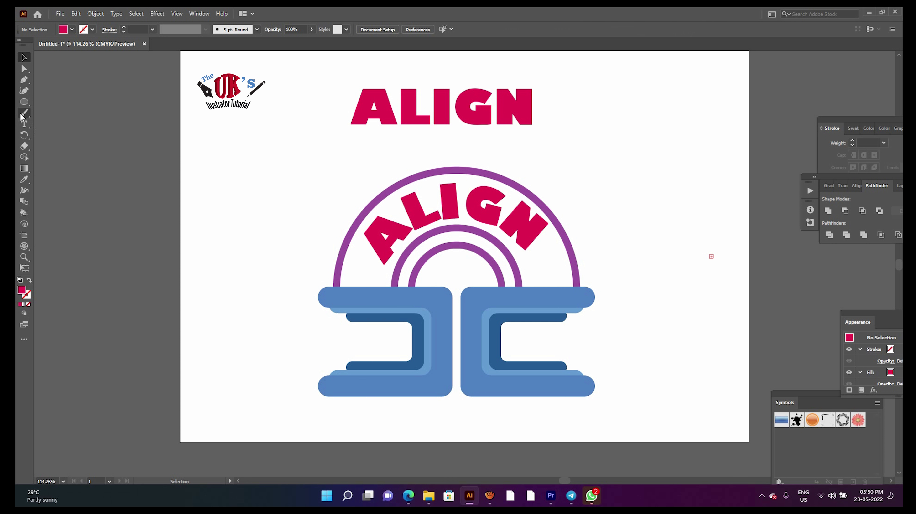
Step: Paint a crimson tick mark beside the ALIGN title with the Paintbrush
drag(617, 120, 669, 88)
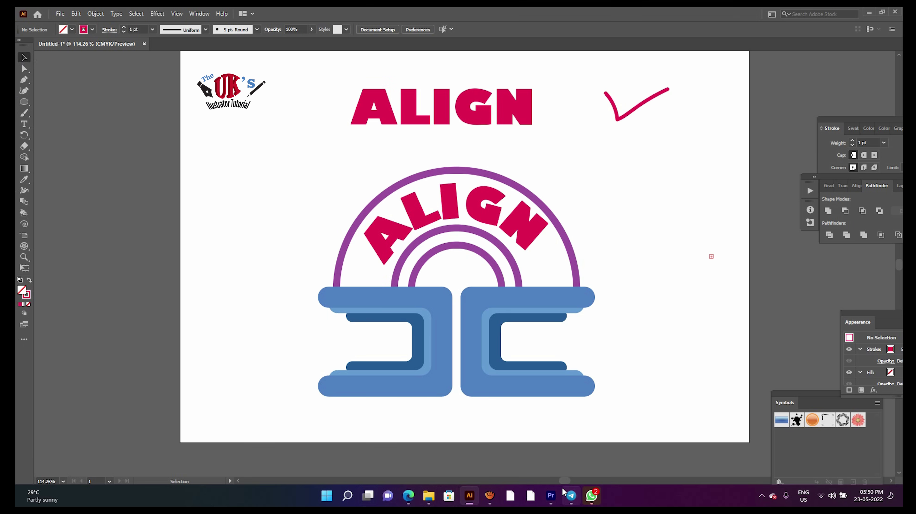